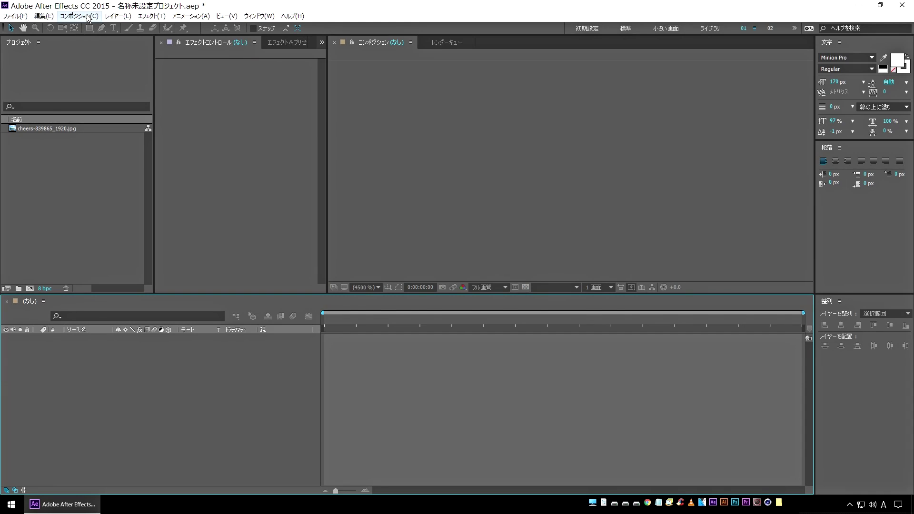
- Create a new composition named cut_01 and place the cheers photo in it
left_click(79, 16)
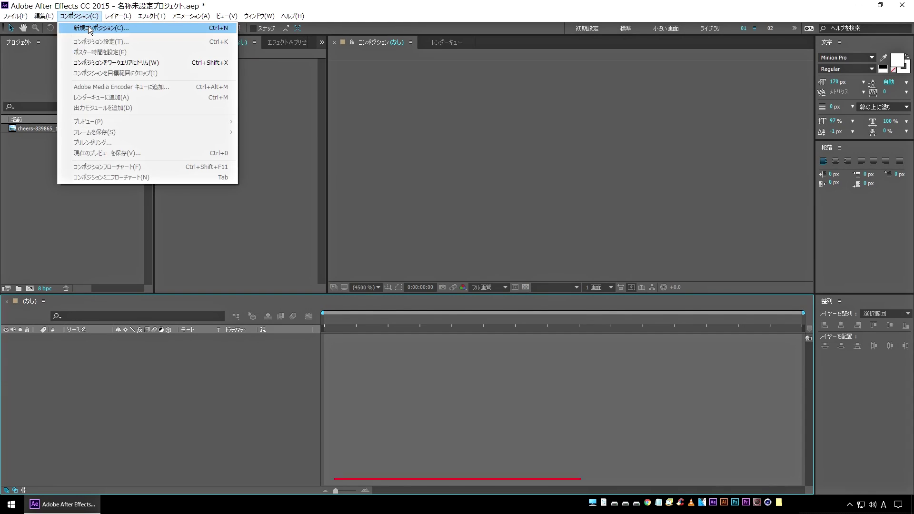
left_click(87, 26)
type("c")
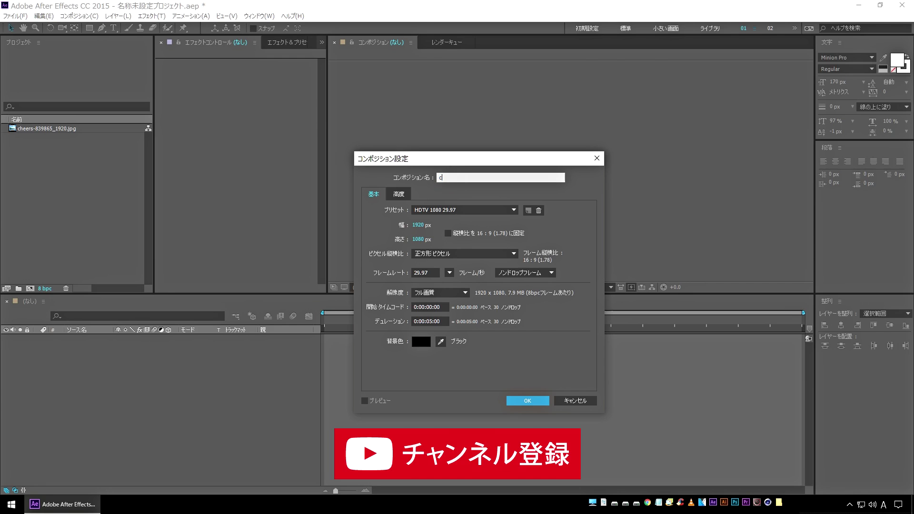
type("ut_01")
left_click(526, 402)
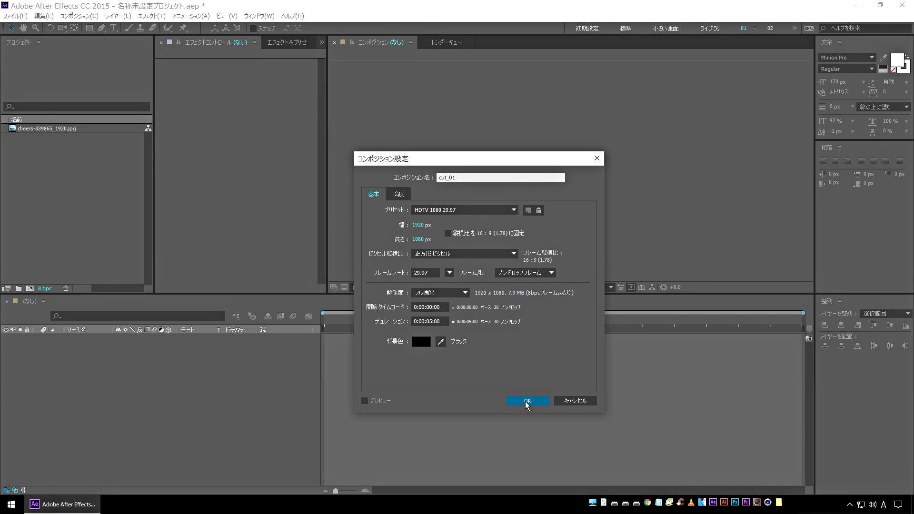
left_click_drag(54, 128, 136, 400)
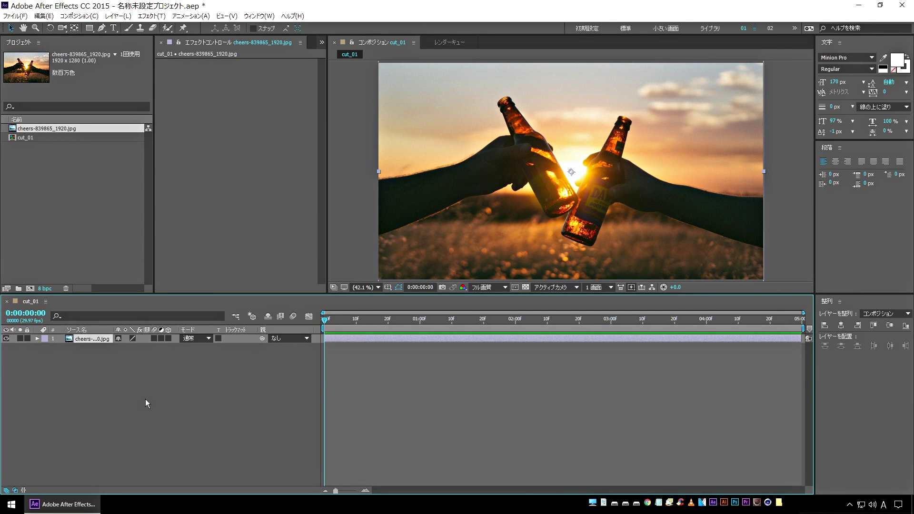
- Create a second, empty 1920×1080 composition named water_01
left_click(79, 15)
left_click(86, 27)
type("water_01")
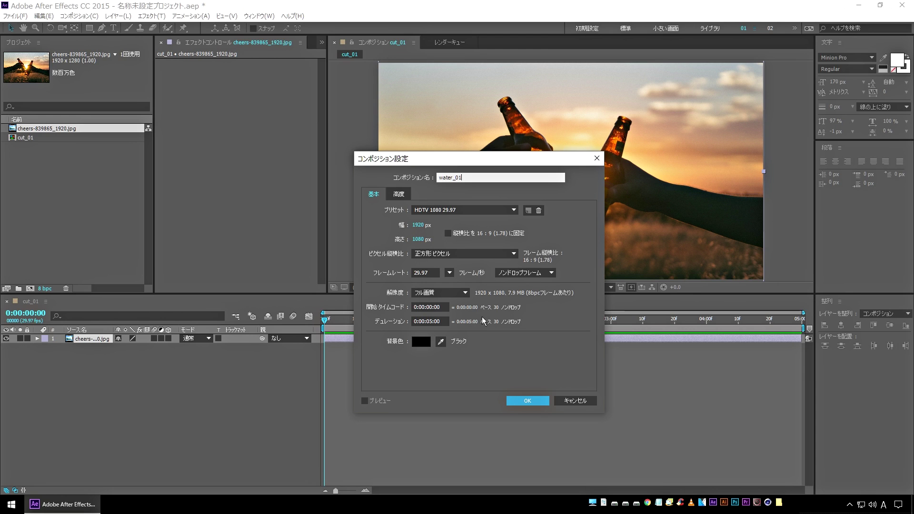
left_click(539, 403)
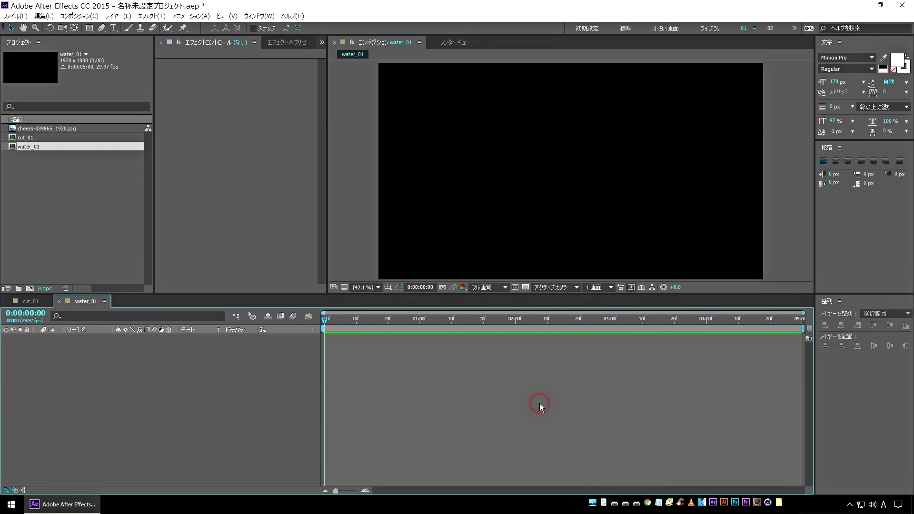
- Add a black 1920×1080 solid named water_01 to the water_01 composition
right_click(176, 359)
left_click(129, 357)
left_click(117, 16)
mouse_move(143, 28)
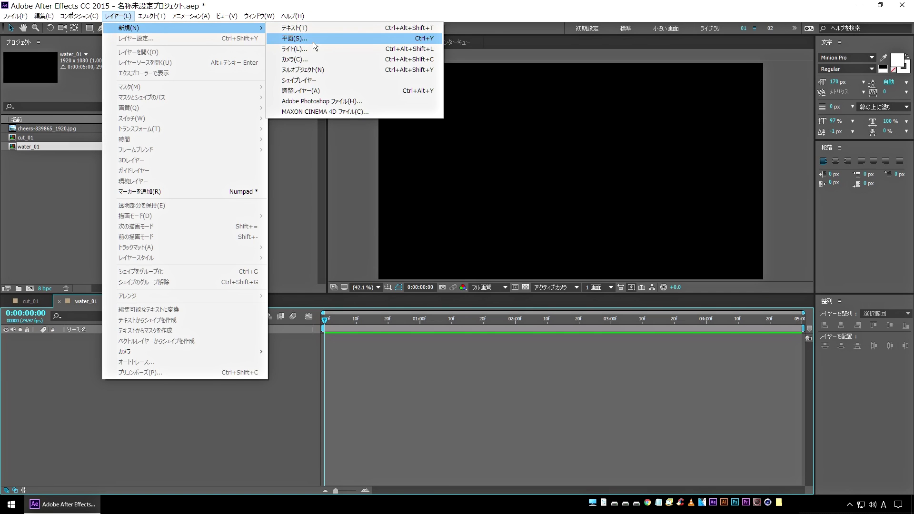
left_click(342, 38)
type("water_01")
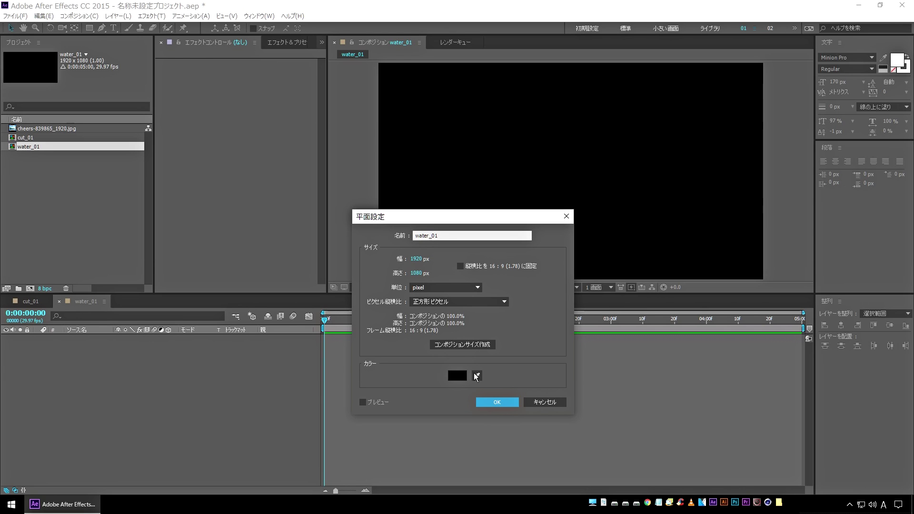
left_click(492, 403)
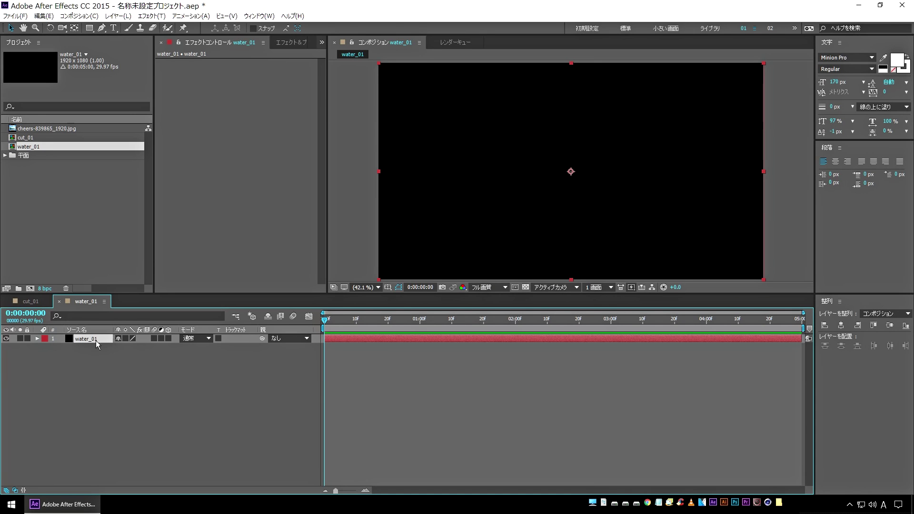
left_click(151, 16)
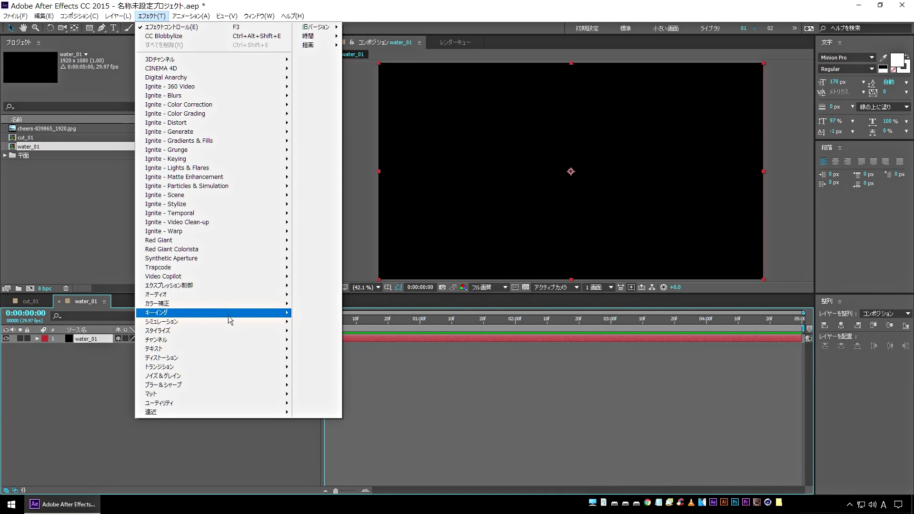
- Apply Simulation > CC Particle World to the water_01 solid and preview, stopping at 0:00:00:11
left_click(228, 319)
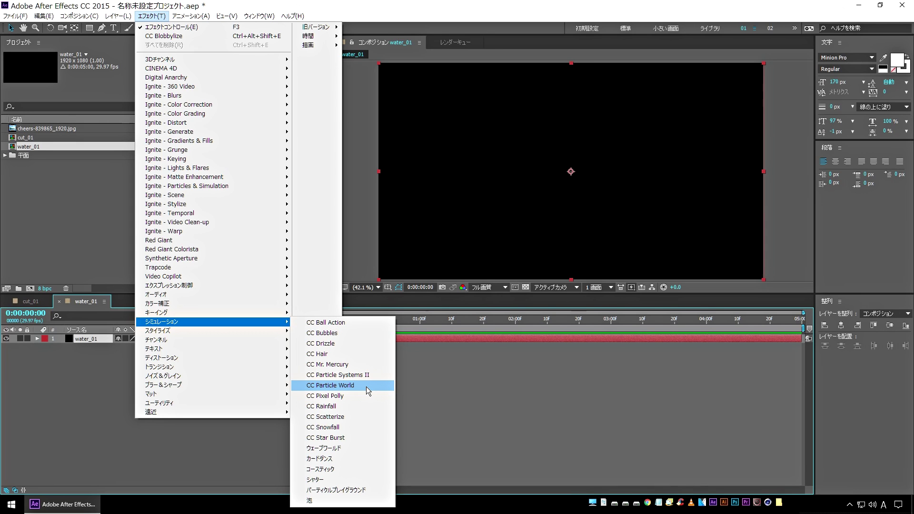
left_click(366, 387)
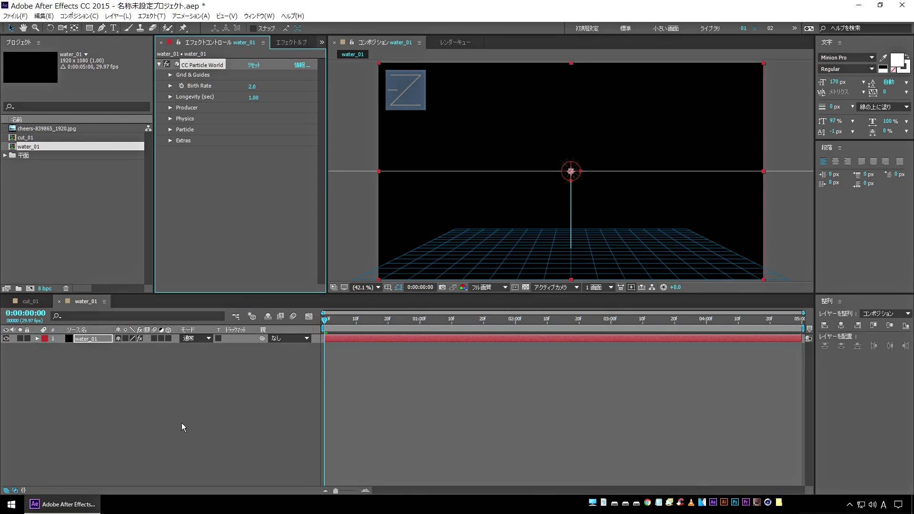
key("space")
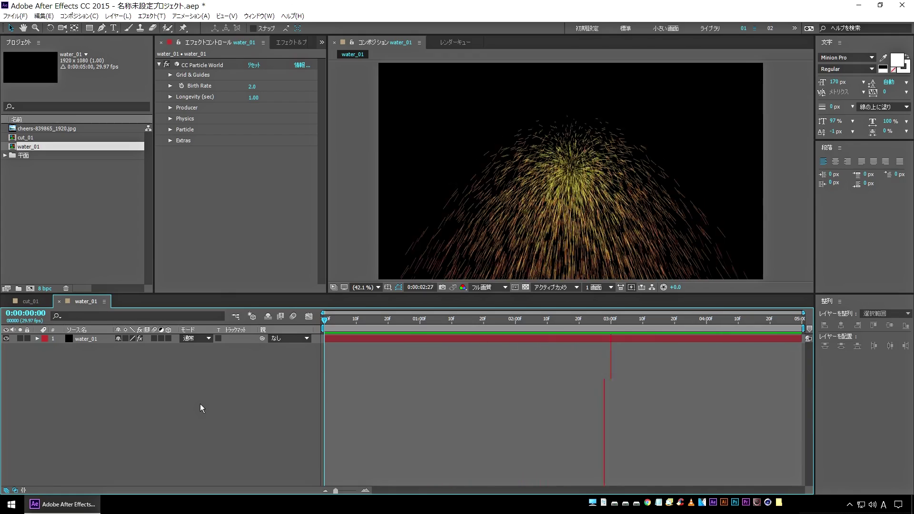
left_click(359, 318)
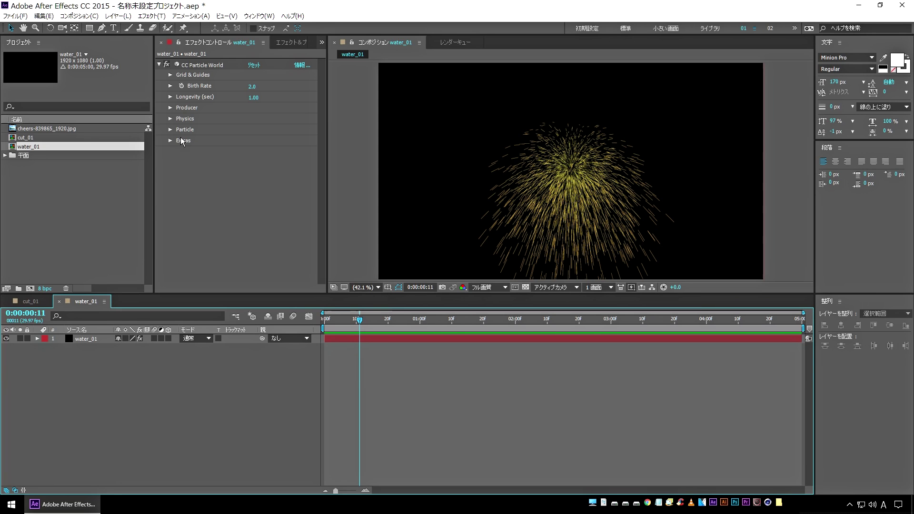
left_click(170, 108)
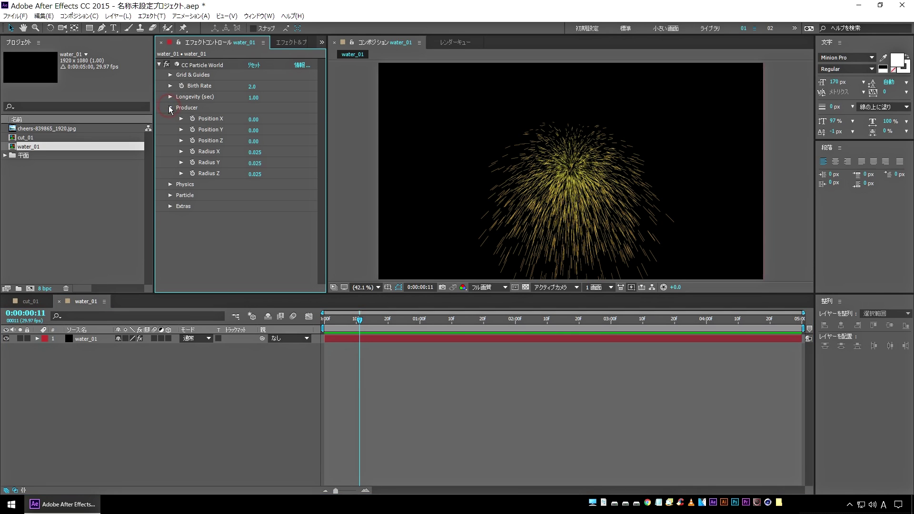
- Set the Producer Radius X, Y and Z all to 0
left_click(257, 152)
type("0")
key("Tab")
type("0")
key("Tab")
type("0")
key("Return")
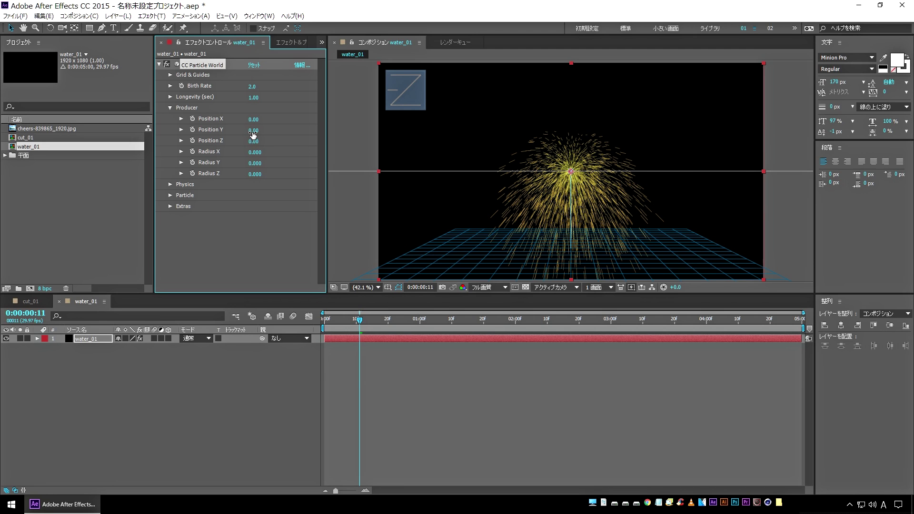
- Try adjusting Producer Position Y and radii, reset Radius X to 0, and preview
left_click_drag(256, 130, 256, 130)
left_click_drag(251, 164, 266, 153)
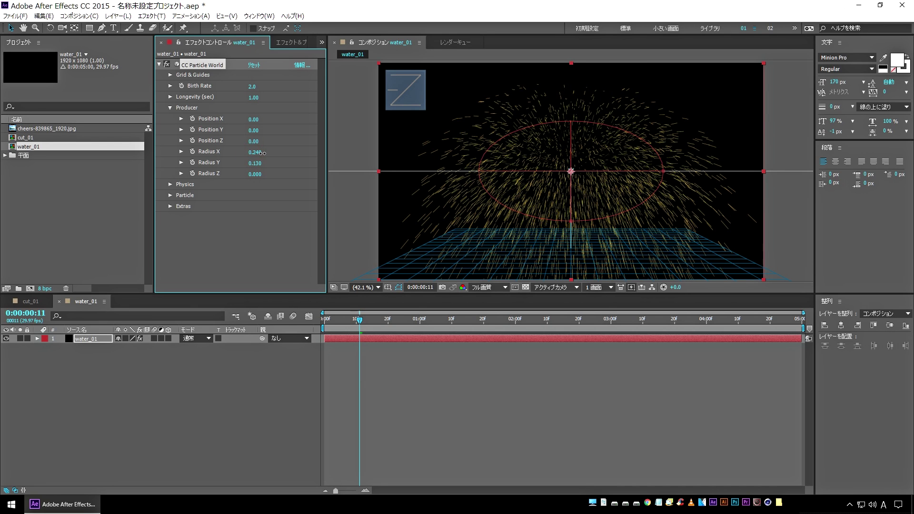
mouse_move(254, 163)
left_mouse_down()
mouse_move(266, 176)
mouse_move(199, 167)
mouse_move(209, 154)
left_mouse_up()
left_click(250, 386)
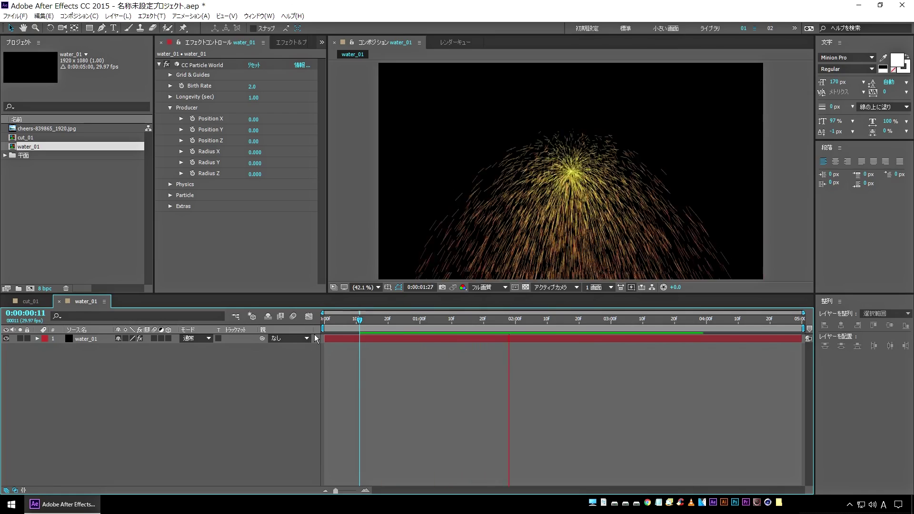
key("space")
left_click(170, 195)
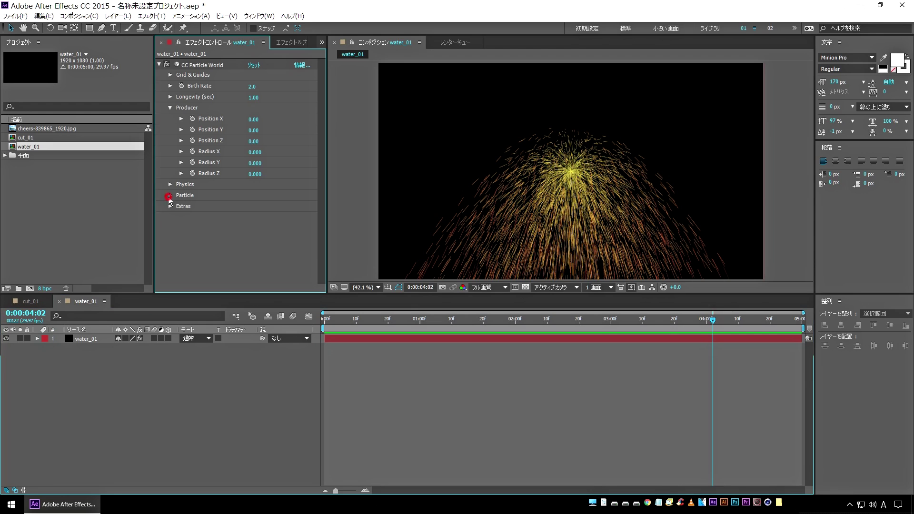
- Change the Particle Type to Shaded Sphere and scrub through time to check it
left_click(296, 123)
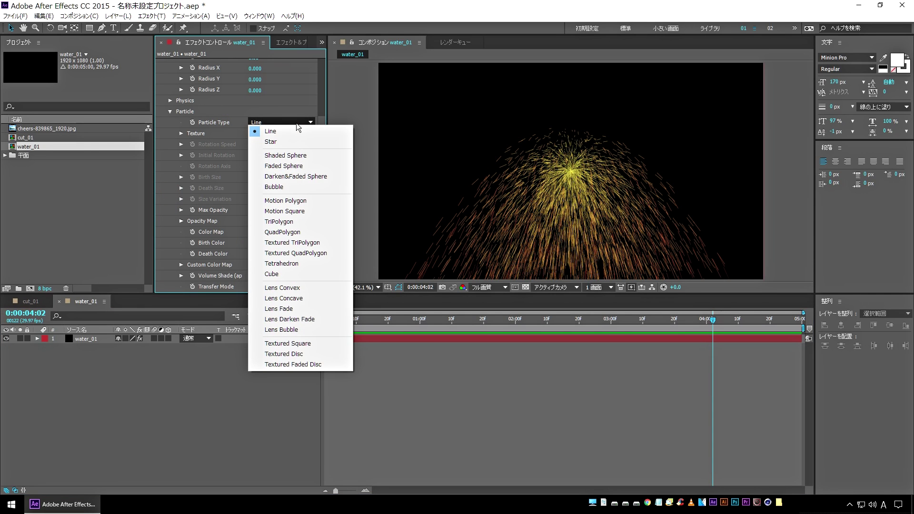
left_click(311, 157)
left_click(439, 319)
left_click_drag(501, 319, 461, 318)
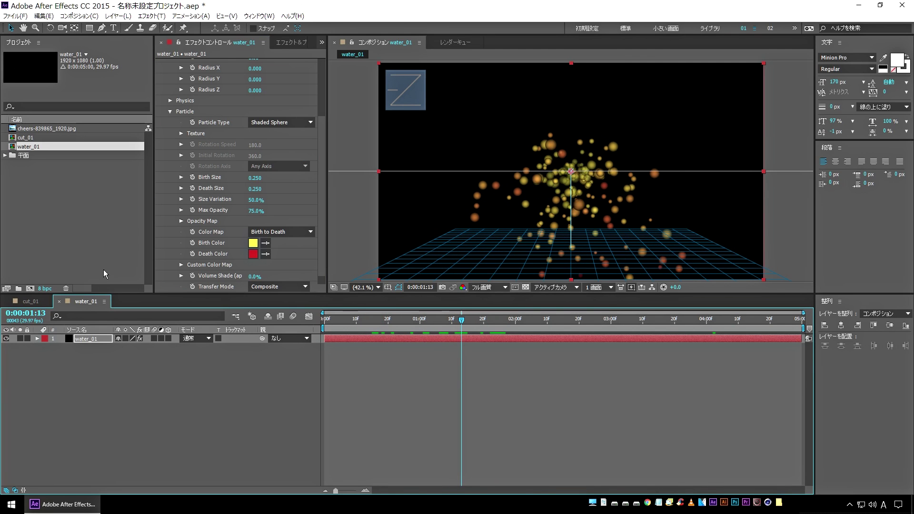
- Set particle Birth Size and Death Size to 0.1
left_click(255, 178)
type("0.1")
key("Return")
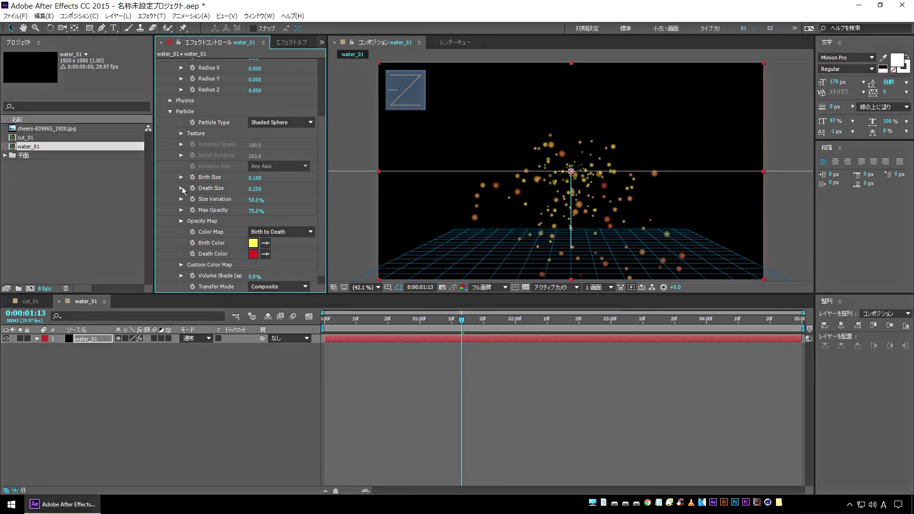
left_click(256, 189)
type("0.1")
key("Return")
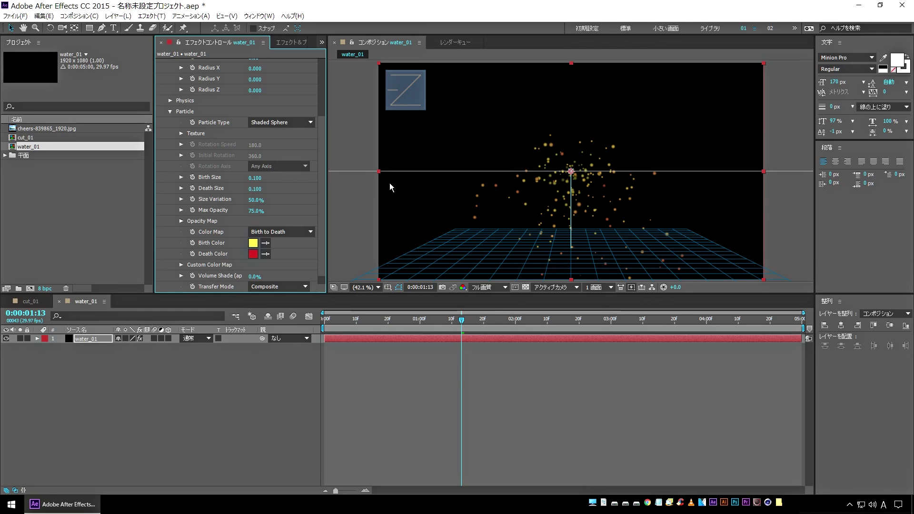
- Reshape the Opacity Map so particles appear late, then preview from the start
left_click(181, 221)
left_click(343, 319)
left_click_drag(360, 326, 362, 323)
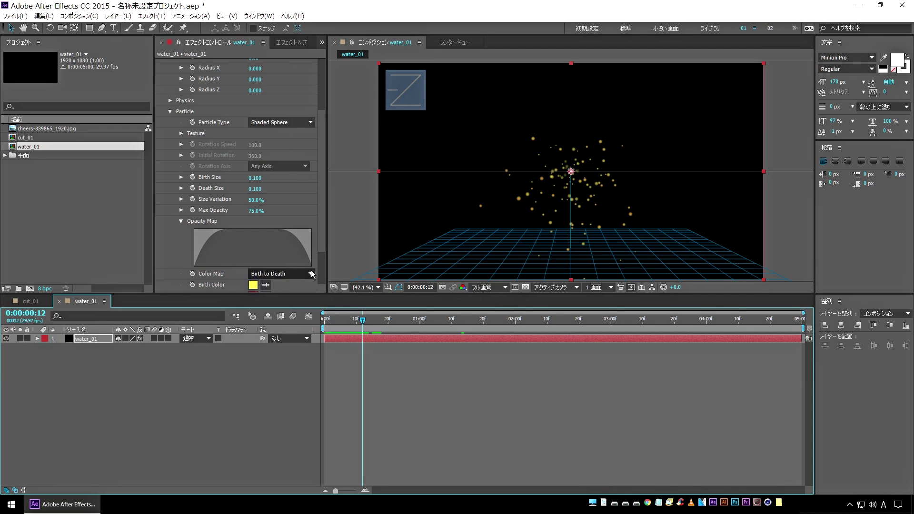
mouse_move(228, 236)
left_mouse_down()
mouse_move(209, 238)
mouse_move(239, 234)
mouse_move(203, 230)
mouse_move(321, 231)
left_mouse_up()
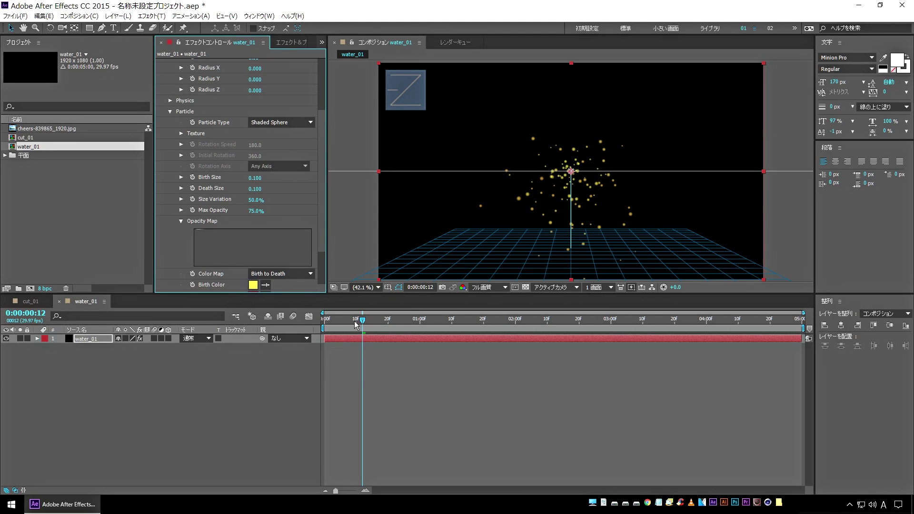
left_click(182, 222)
left_click(280, 325)
key("space")
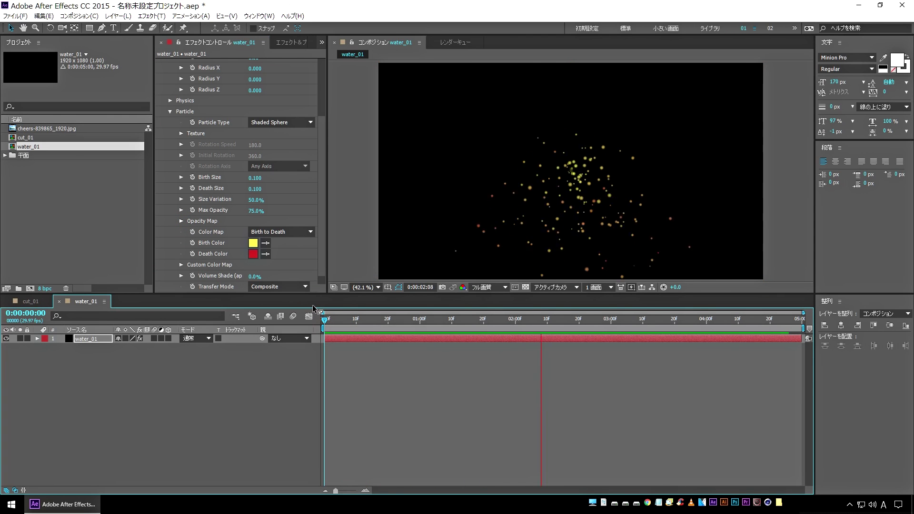
key("space")
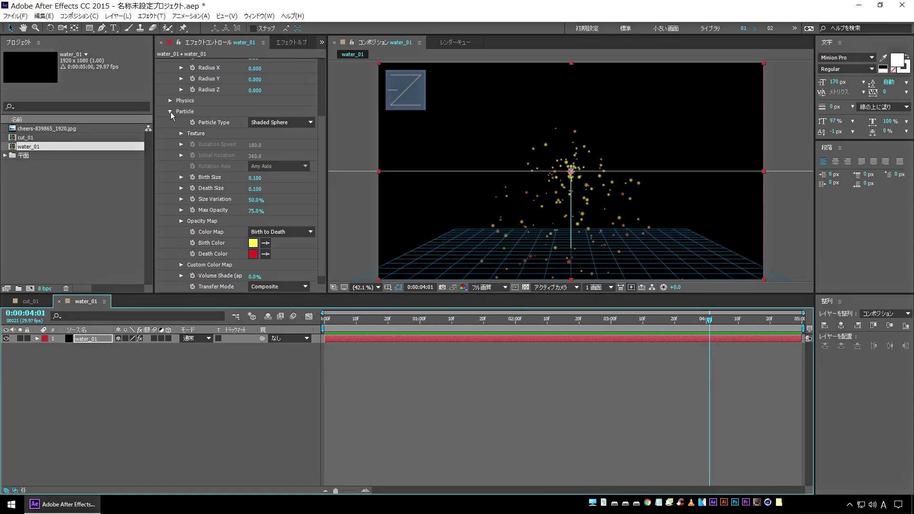
- Raise the Physics Velocity to 1.46 and preview the particle burst
left_click(169, 101)
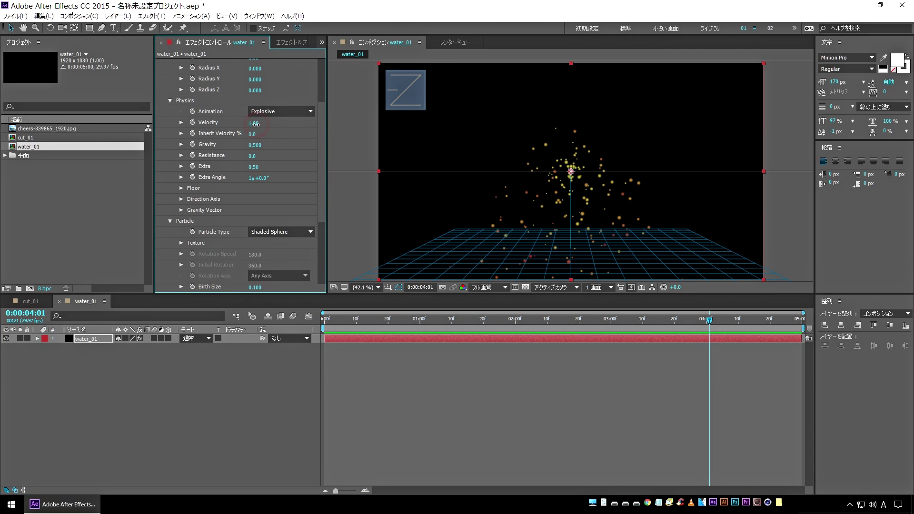
mouse_move(257, 124)
left_mouse_down()
mouse_move(280, 129)
mouse_move(321, 283)
left_mouse_up()
left_click(395, 332)
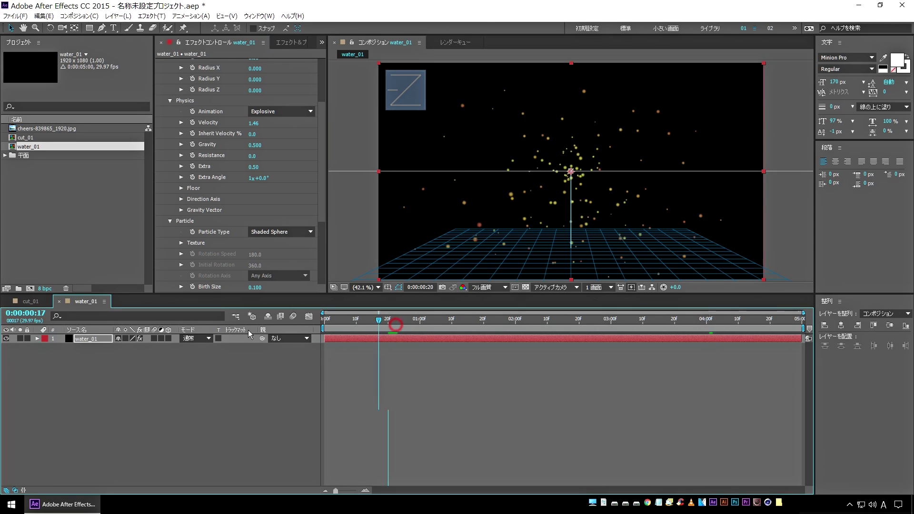
key("space")
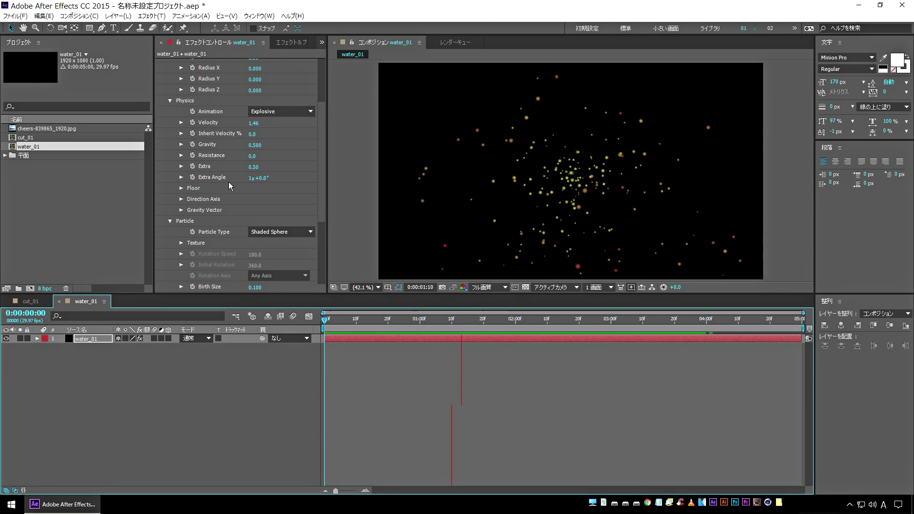
- Increase Velocity further to 1.71, then 1.96, previewing after each change
left_click_drag(253, 123, 305, 262)
left_click(354, 326)
key("space")
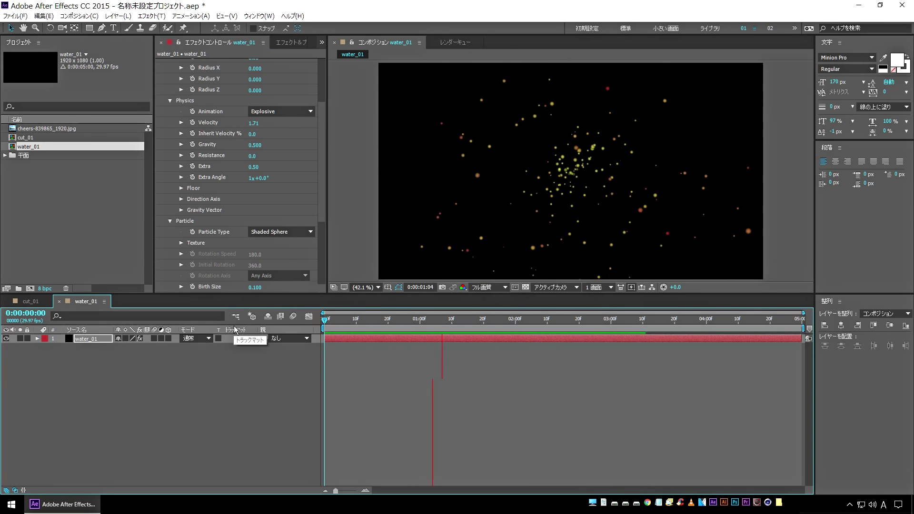
key("space")
left_click_drag(253, 123, 267, 123)
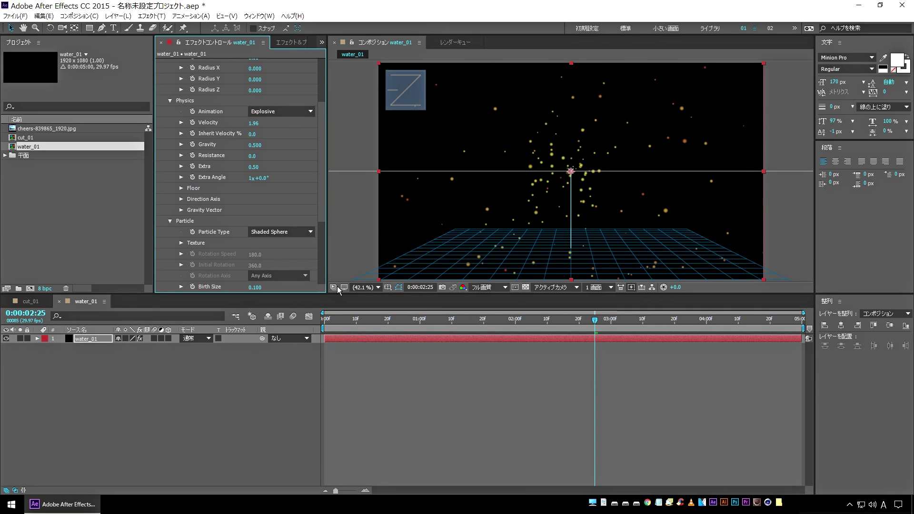
left_click(365, 323)
key("space")
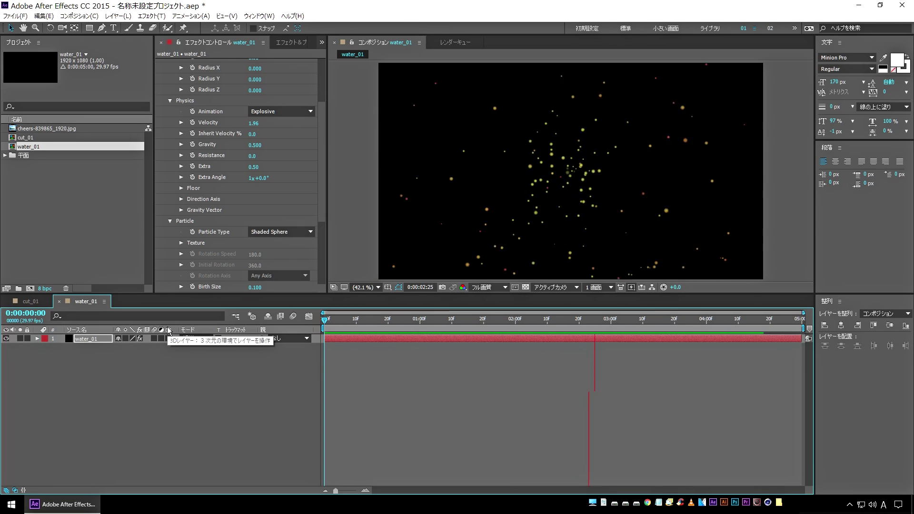
key("space")
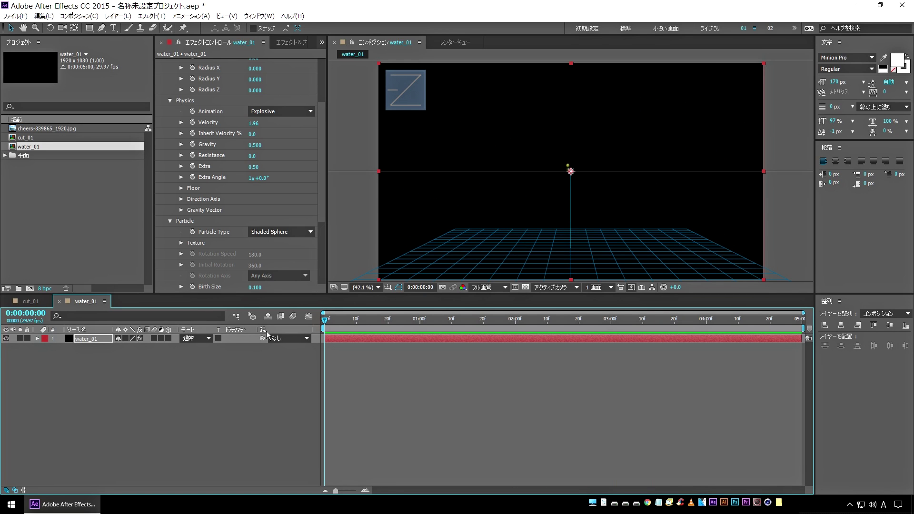
- Set particle Birth Color to white and Death Color to near-white, then preview
scroll(286, 210, "down", 5)
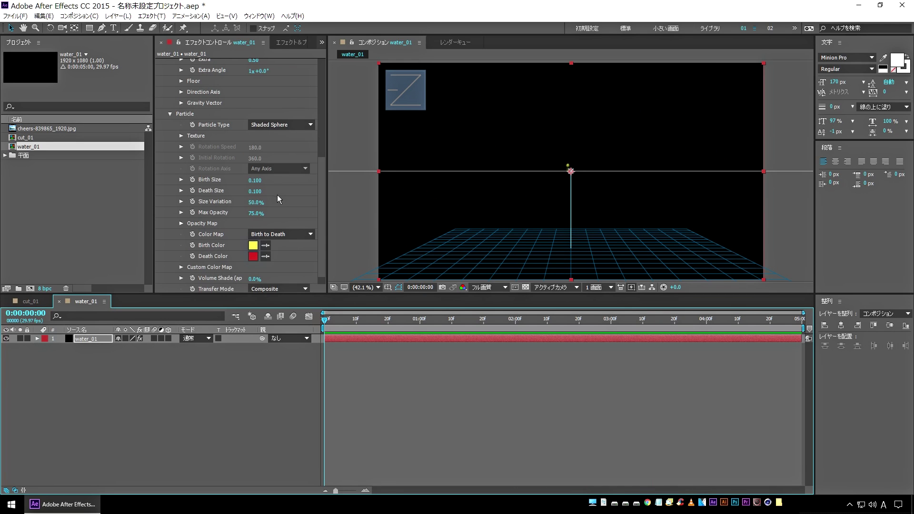
left_click(253, 245)
left_click_drag(250, 244, 215, 183)
left_click(451, 202)
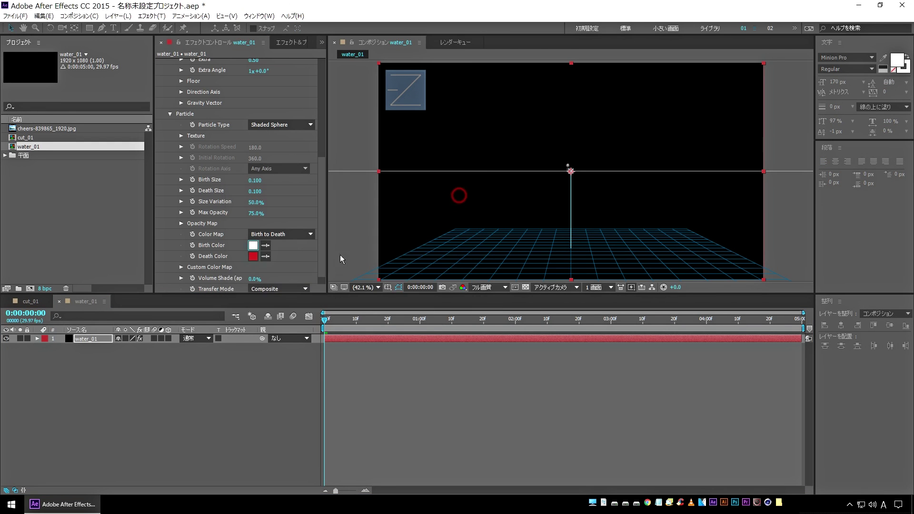
left_click(252, 256)
left_click_drag(270, 226, 216, 194)
left_click(443, 196)
left_click(253, 408)
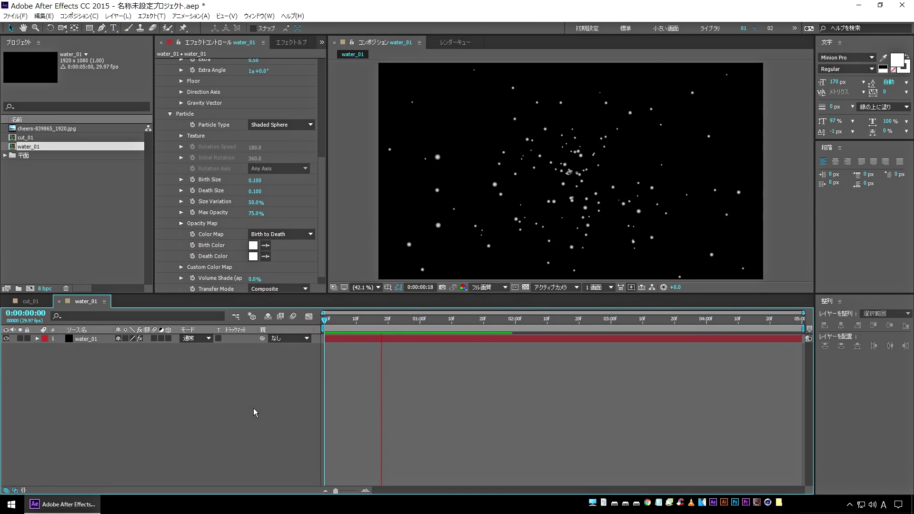
key("space")
key("space")
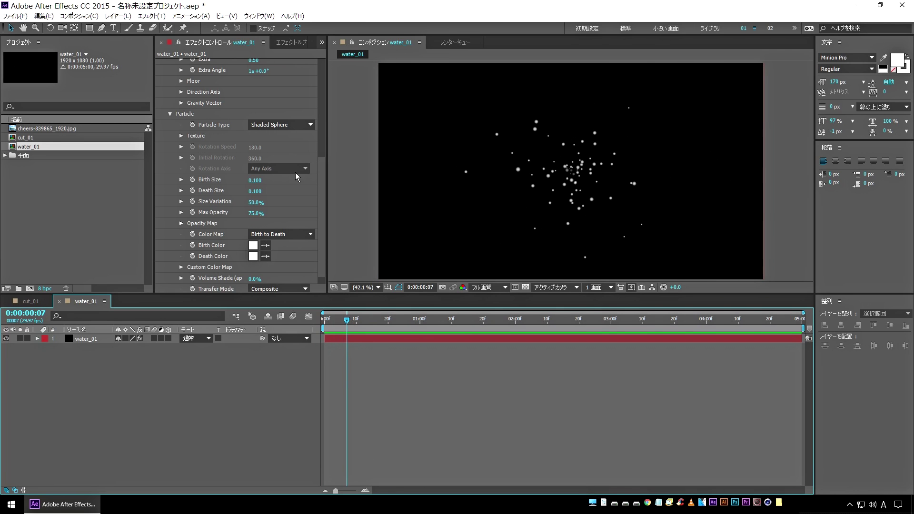
left_click_drag(321, 181, 326, 87)
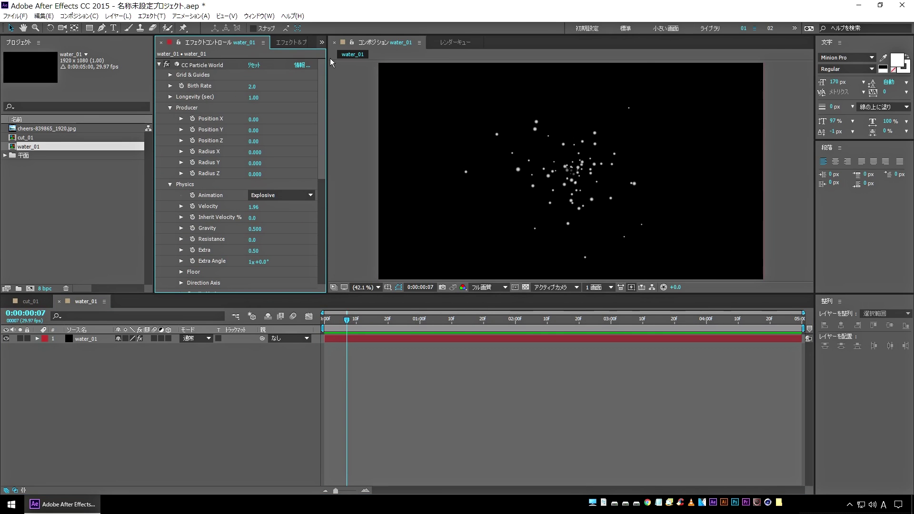
- Enable Birth Rate keyframing and set it to 0 at the first frame
left_click_drag(348, 322, 315, 321)
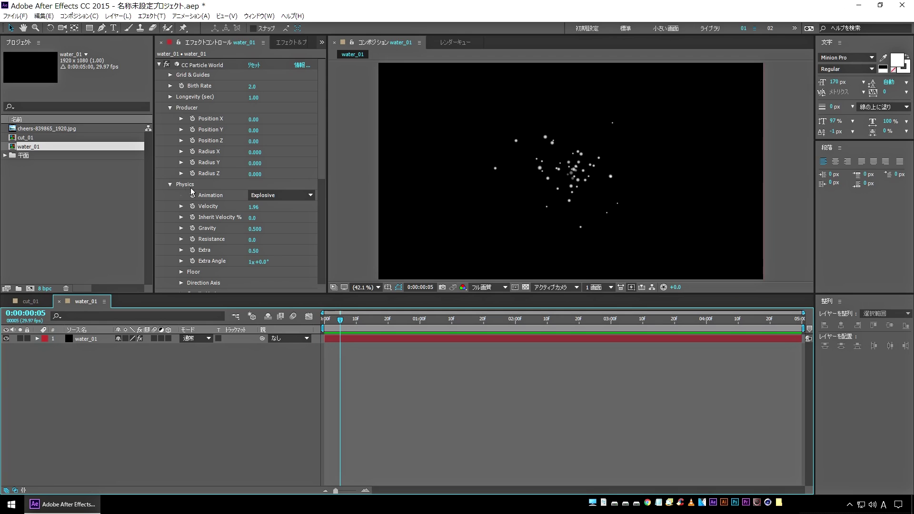
left_click(181, 87)
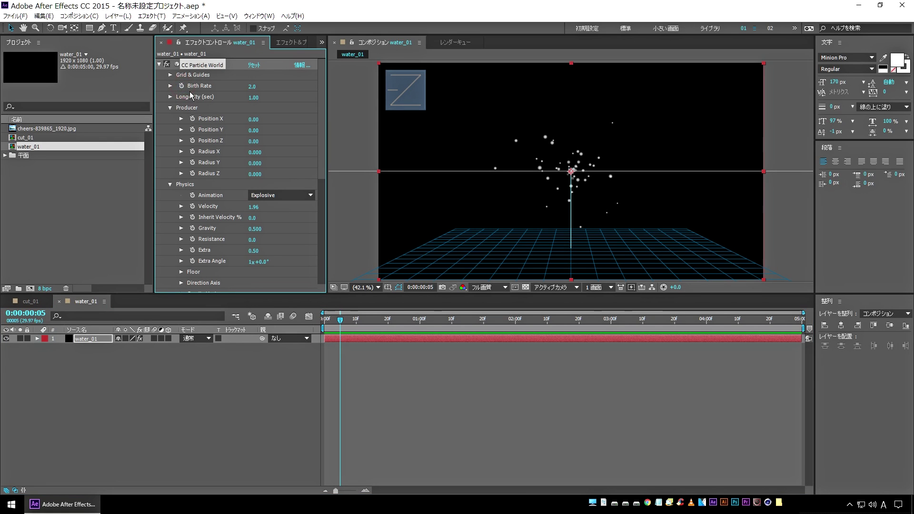
left_click(252, 87)
type("0")
key("Return")
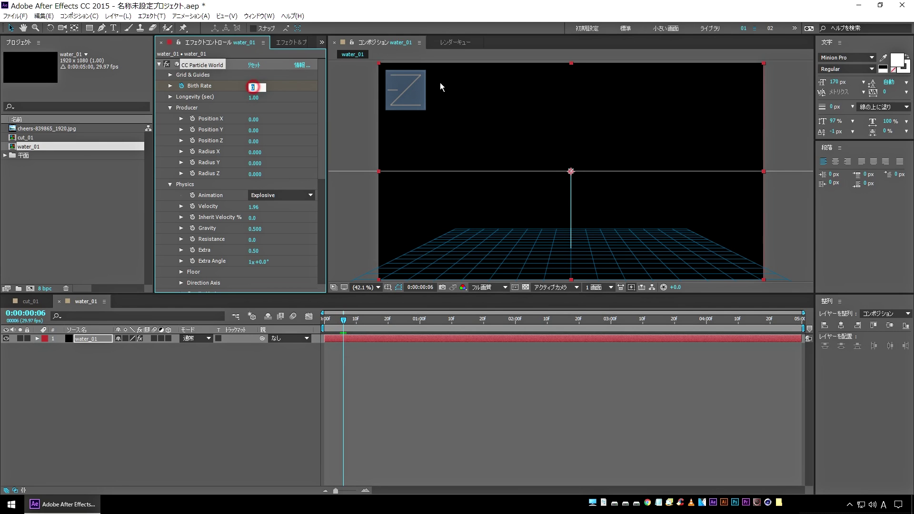
key("space")
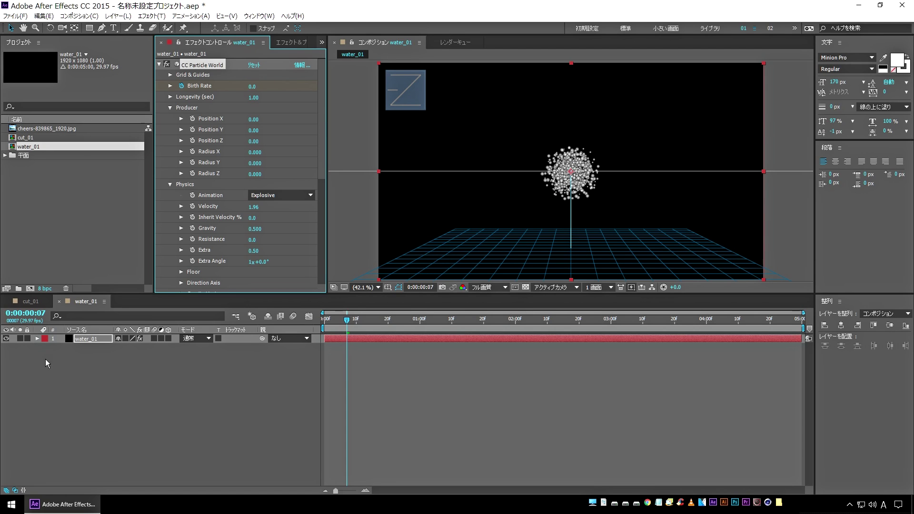
- Show the Birth Rate keyframes in the timeline, check frames 5–6, and preview the single burst
left_click(97, 340)
key("u")
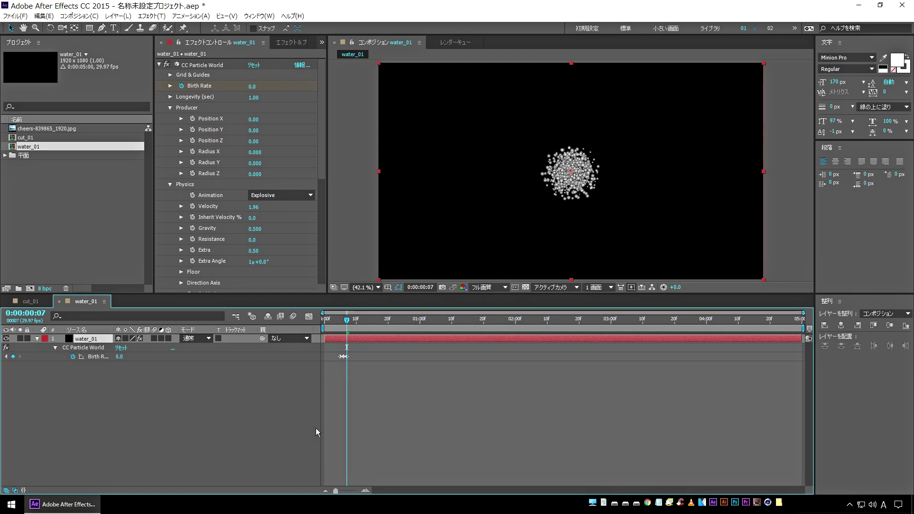
left_click(365, 491)
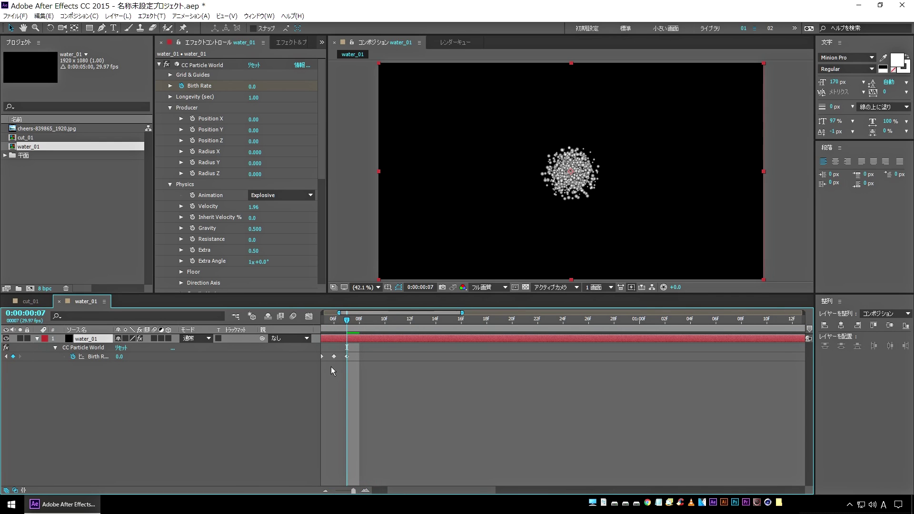
left_click_drag(343, 333, 388, 334)
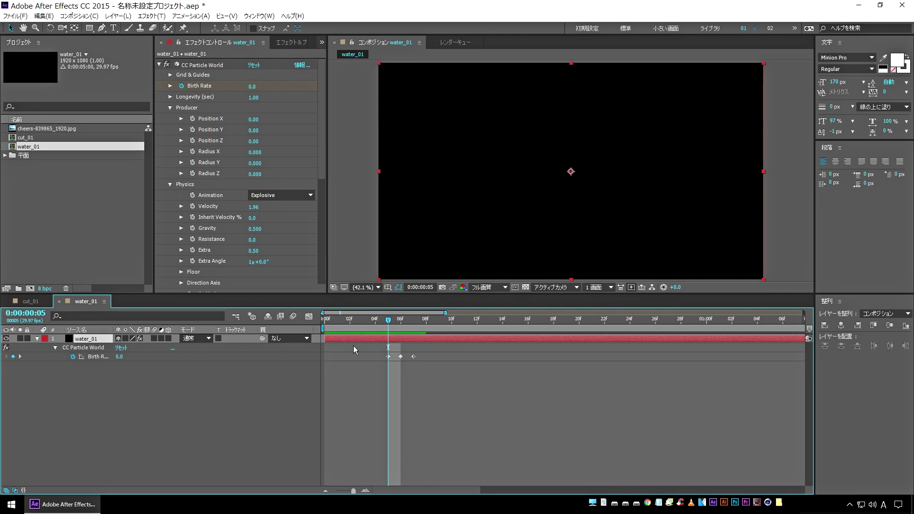
key("Page_Down")
key("Page_Down")
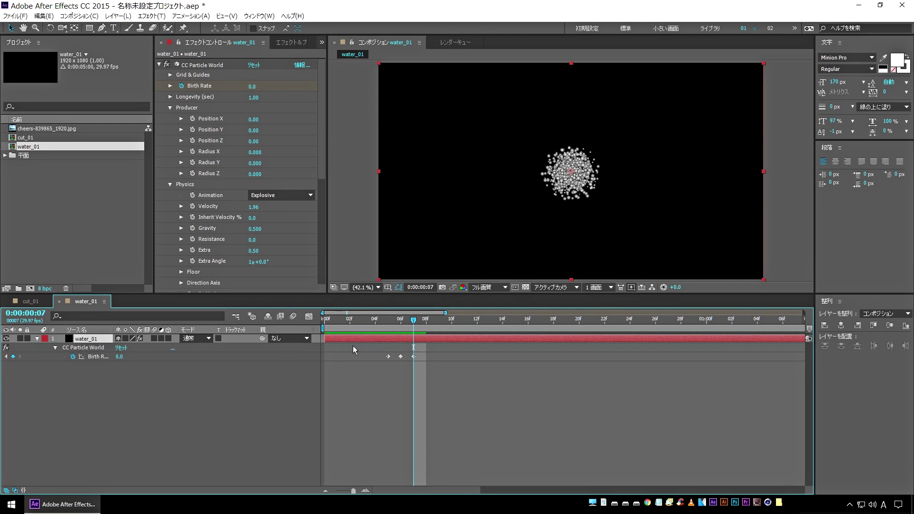
key("space")
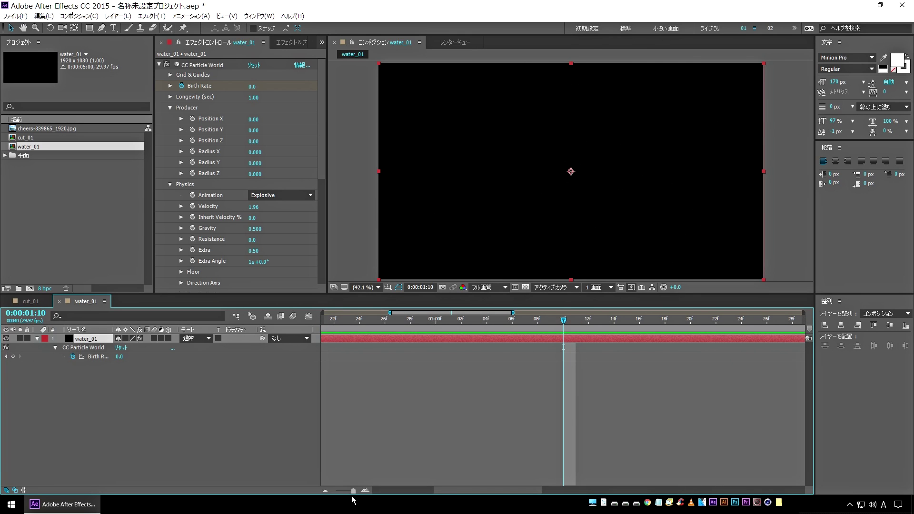
left_click_drag(355, 492, 307, 488)
- Increase particle Longevity and preview the longer-lived particles
mouse_move(447, 321)
left_mouse_down()
mouse_move(420, 323)
mouse_move(443, 325)
left_mouse_up()
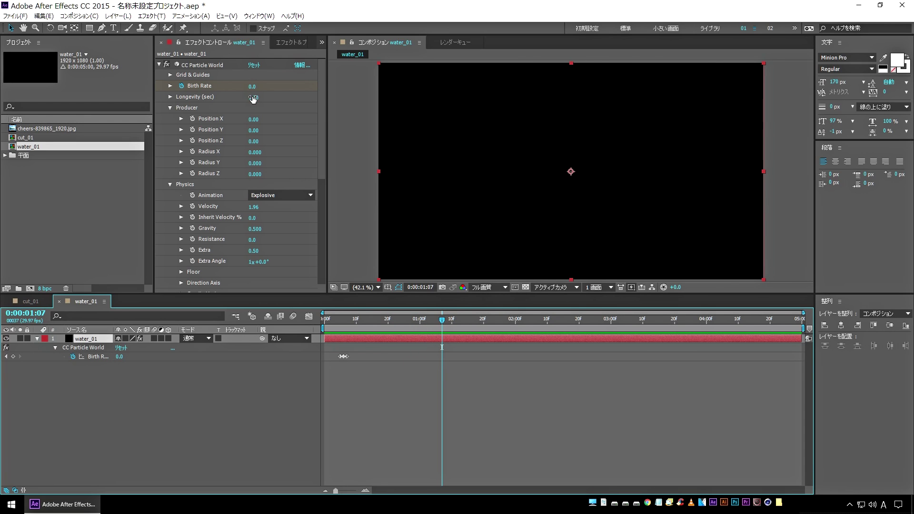
left_click_drag(252, 99, 284, 97)
left_click(253, 99)
type("10")
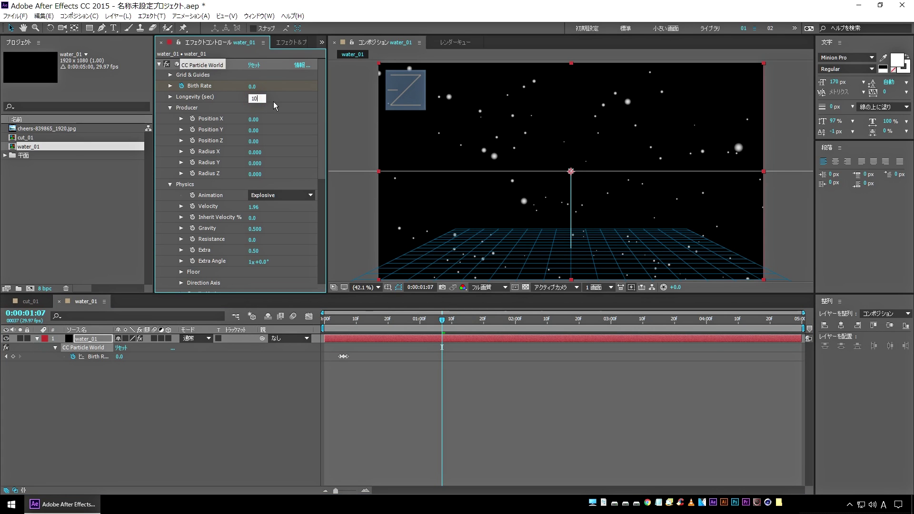
left_click(427, 328)
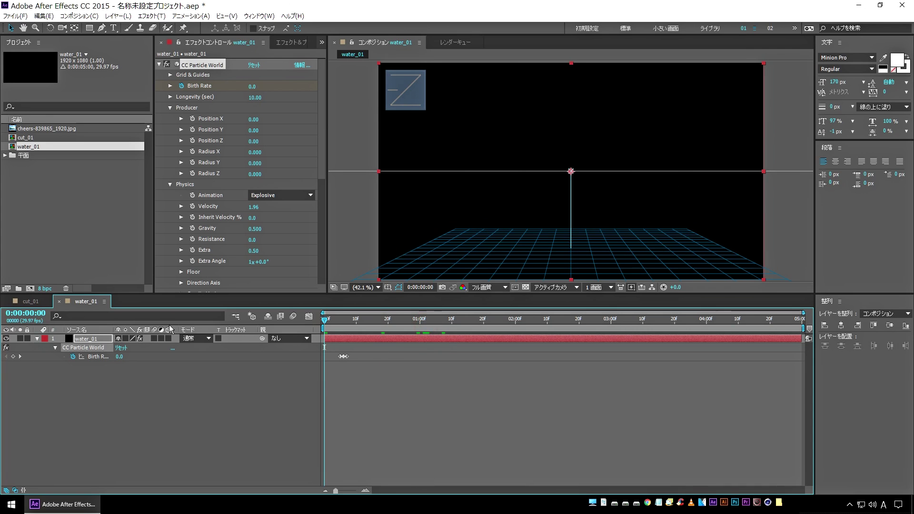
key("space")
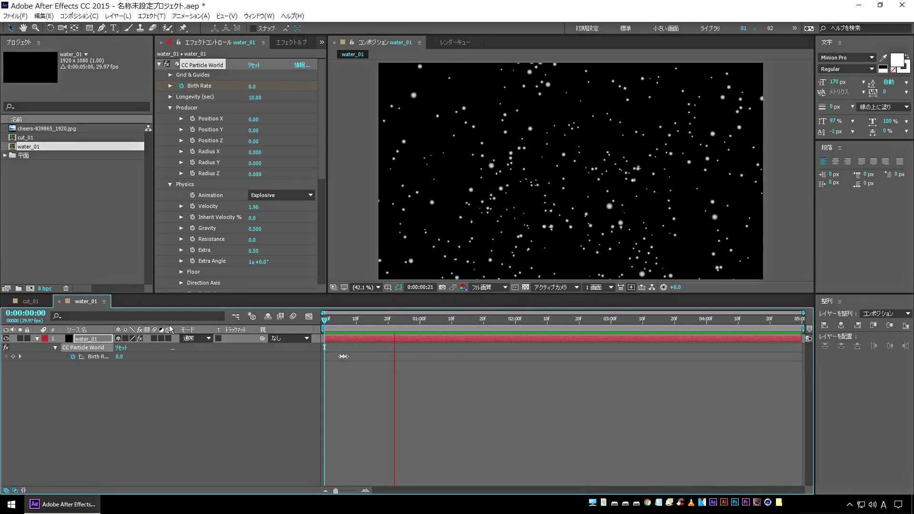
key("space")
- Scrub the burst to 0:00:01:20 and back to frame 20
left_click_drag(351, 321, 496, 322)
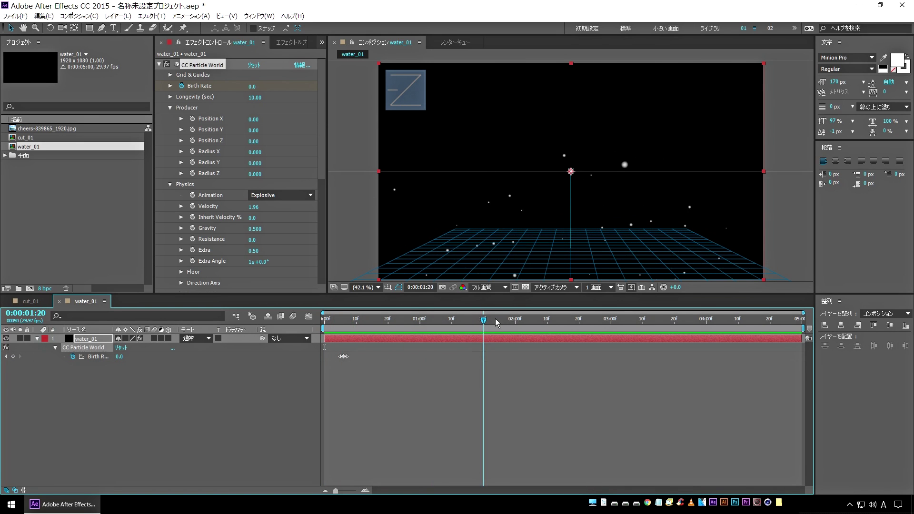
left_click_drag(496, 322, 388, 322)
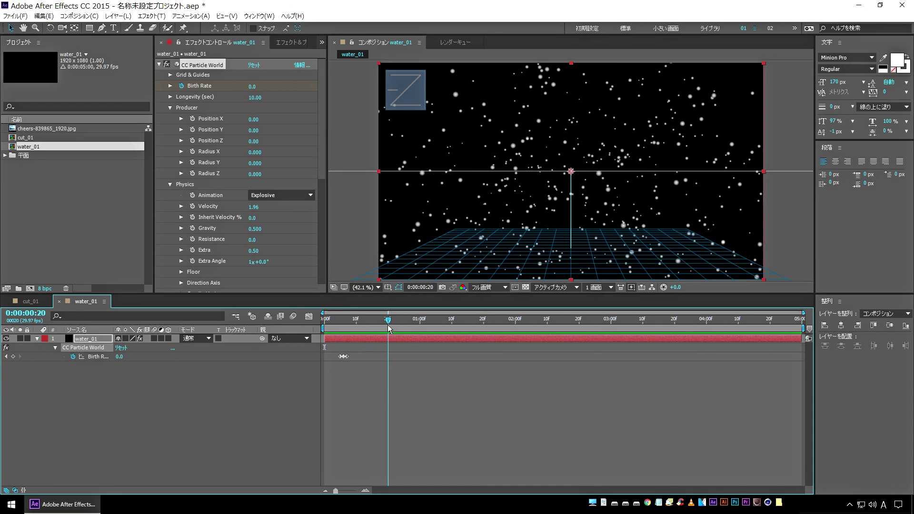
left_click(30, 301)
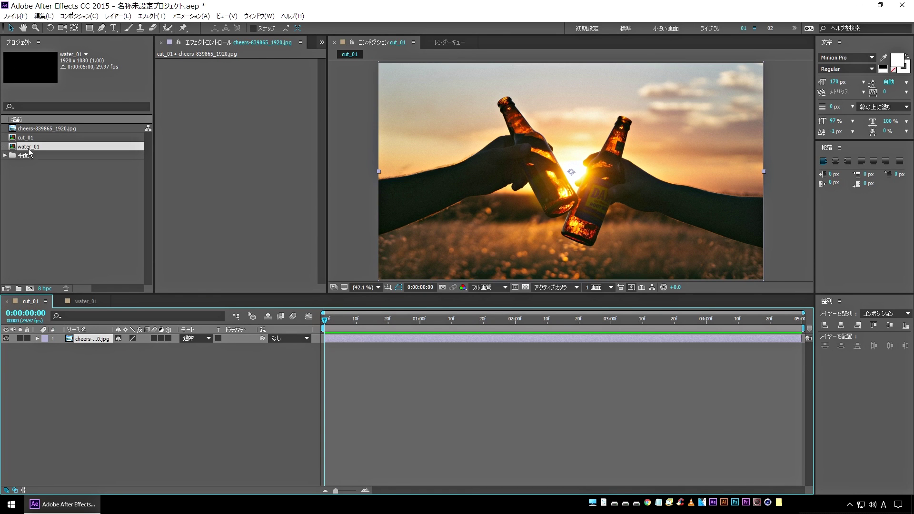
- Add water_01 as a layer above the cheers photo, preview it, then hide it
left_click_drag(29, 148, 104, 361)
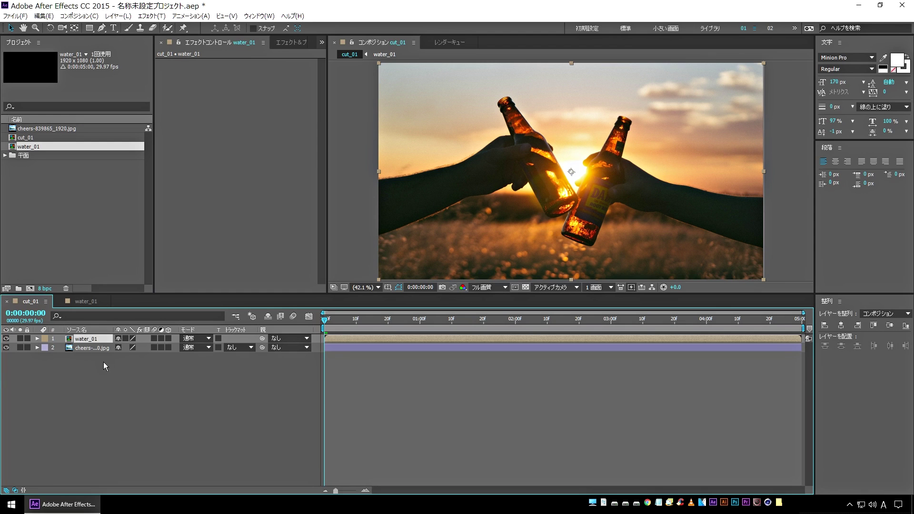
key("space")
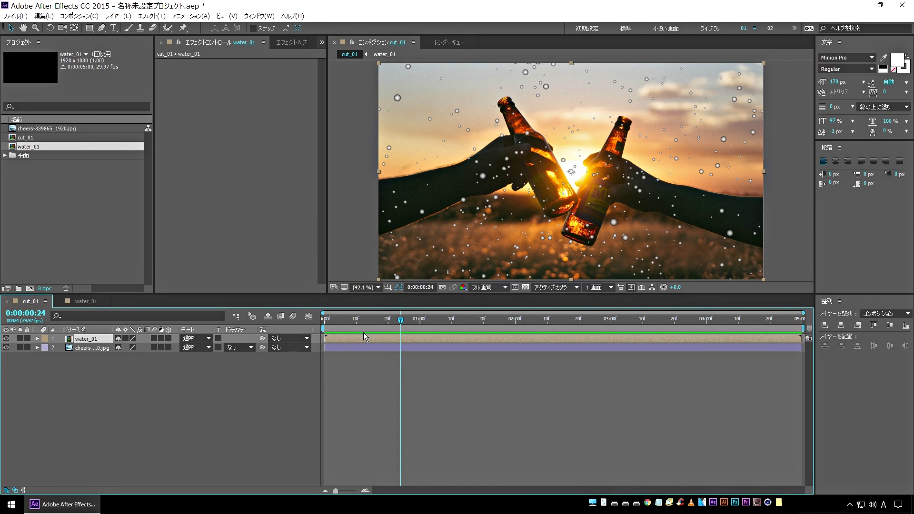
left_click(6, 339)
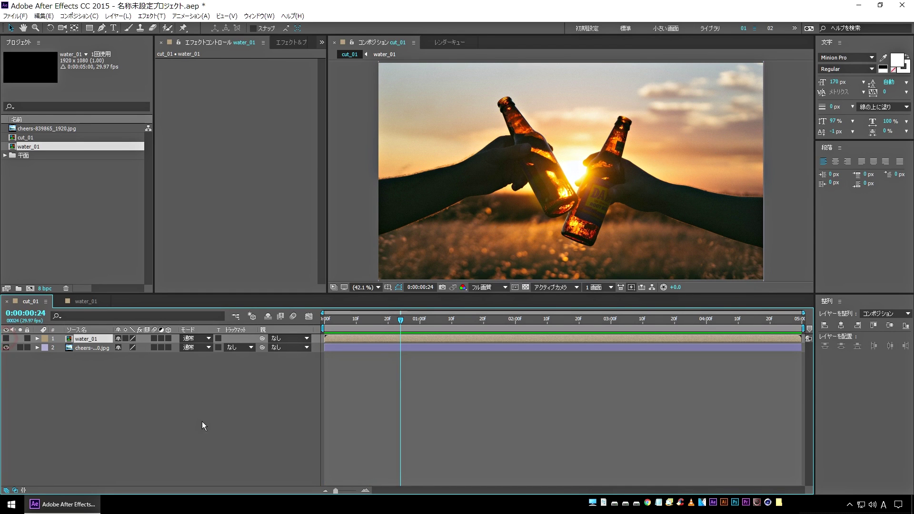
left_click_drag(434, 323, 442, 320)
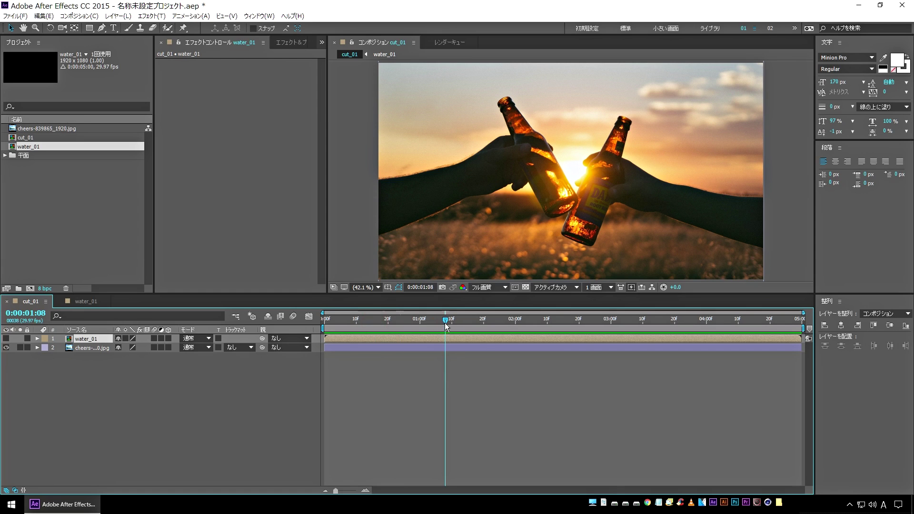
left_click(95, 348)
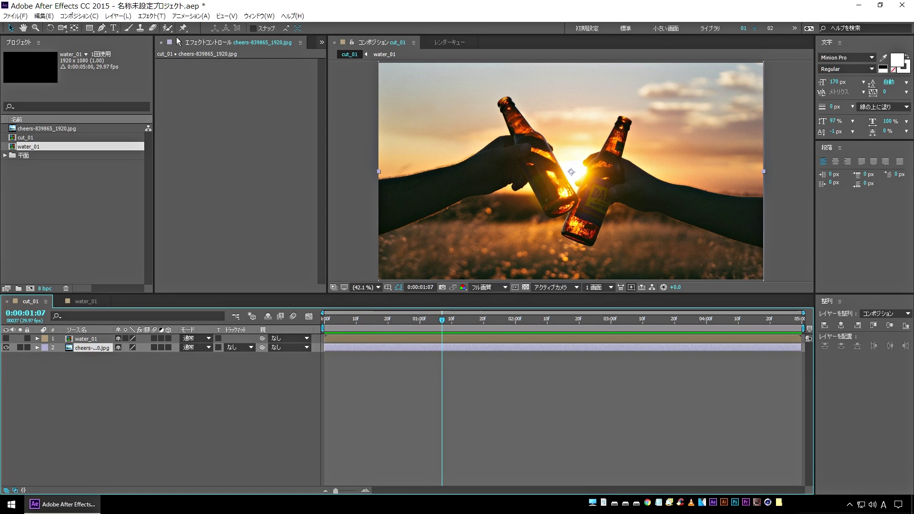
left_click(152, 16)
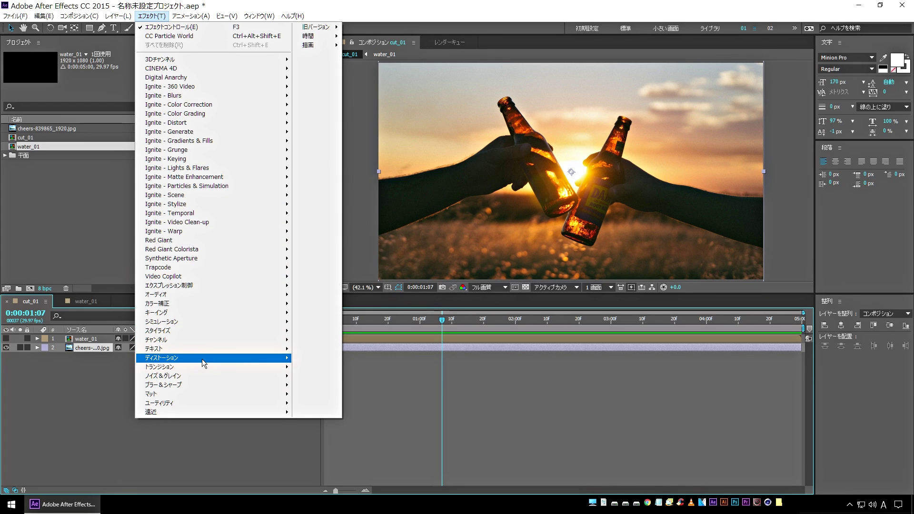
- Add CC Blobbylize from Effect > Distort and set its Blob Layer to 1. water_01
mouse_move(254, 359)
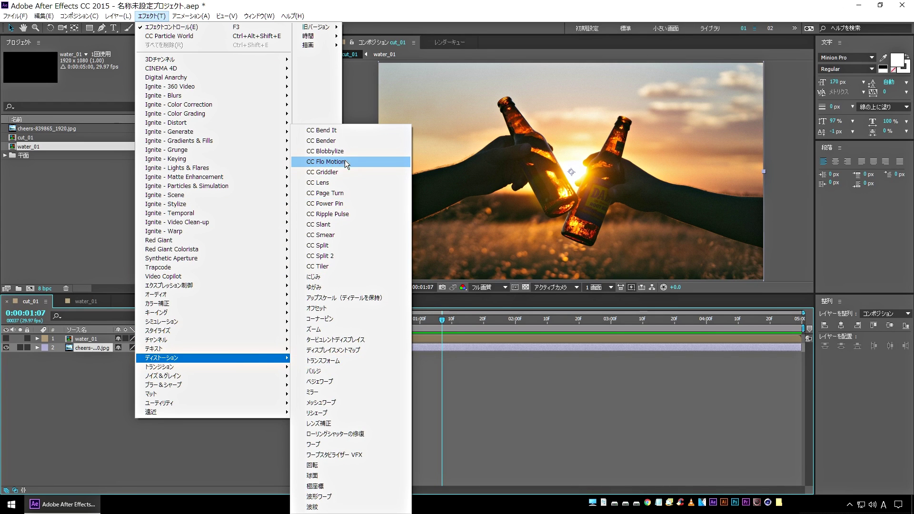
left_click(359, 150)
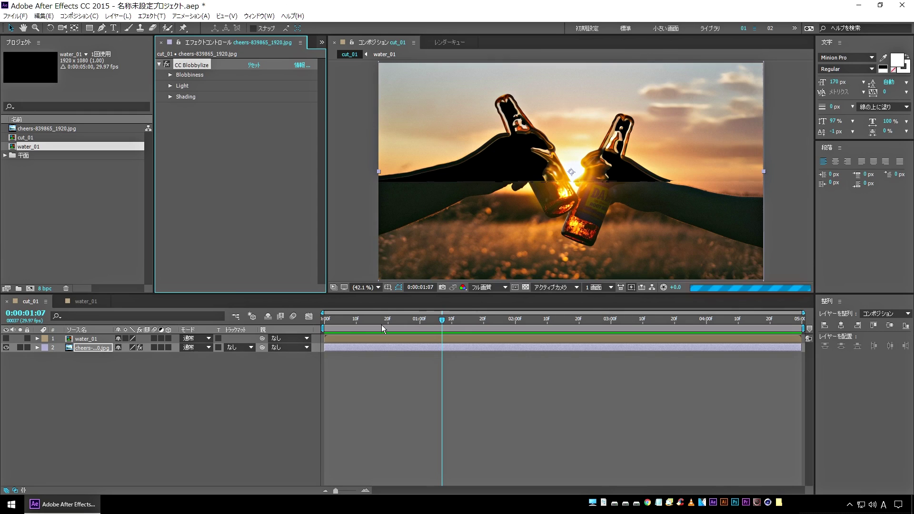
left_click(170, 75)
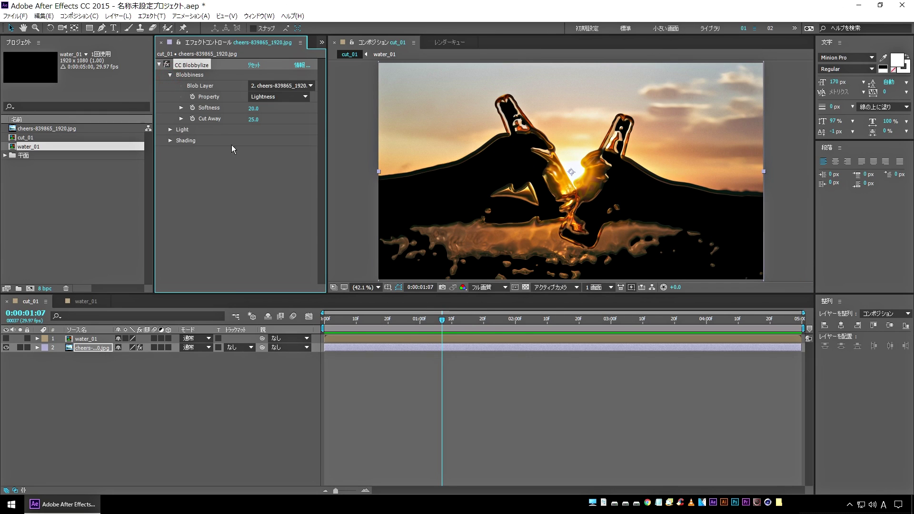
left_click(285, 87)
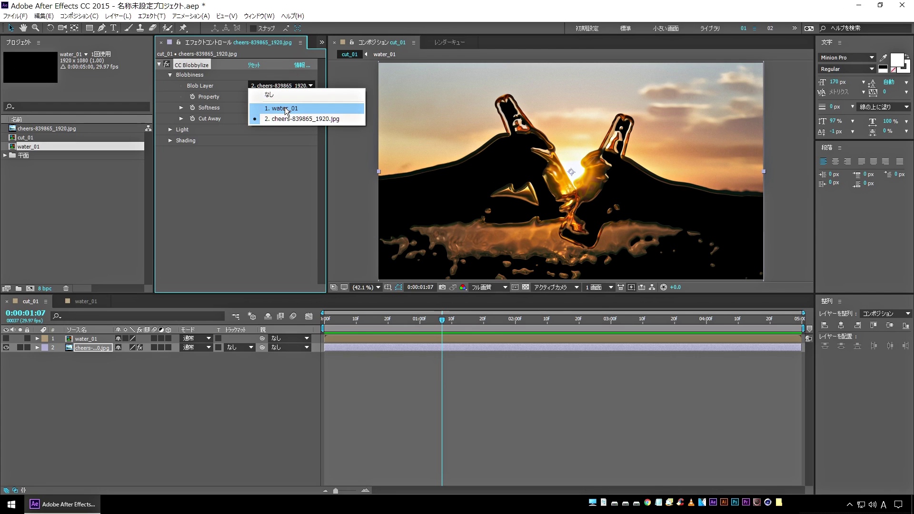
left_click(285, 108)
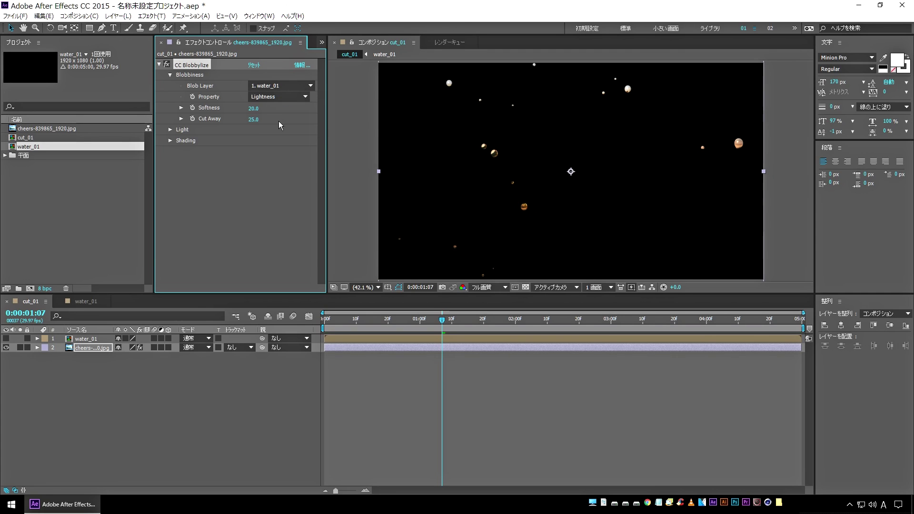
- Preview the blob animation and scrub around frame 18
left_click(253, 322)
key("space")
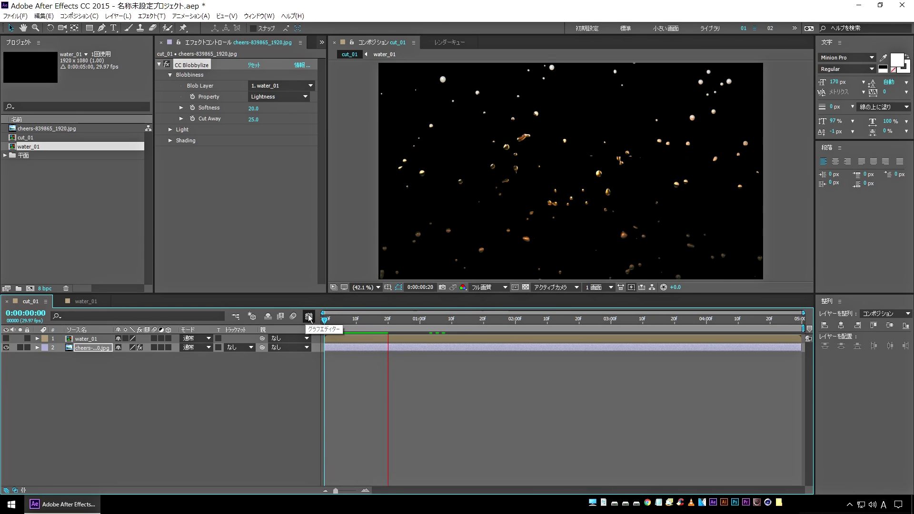
left_click(382, 322)
left_click(380, 322)
mouse_move(381, 322)
left_mouse_down()
mouse_move(415, 326)
mouse_move(380, 324)
left_mouse_up()
- Drag cheers-839865_1920.jpg into the timeline again as the bottom layer 3
key("space")
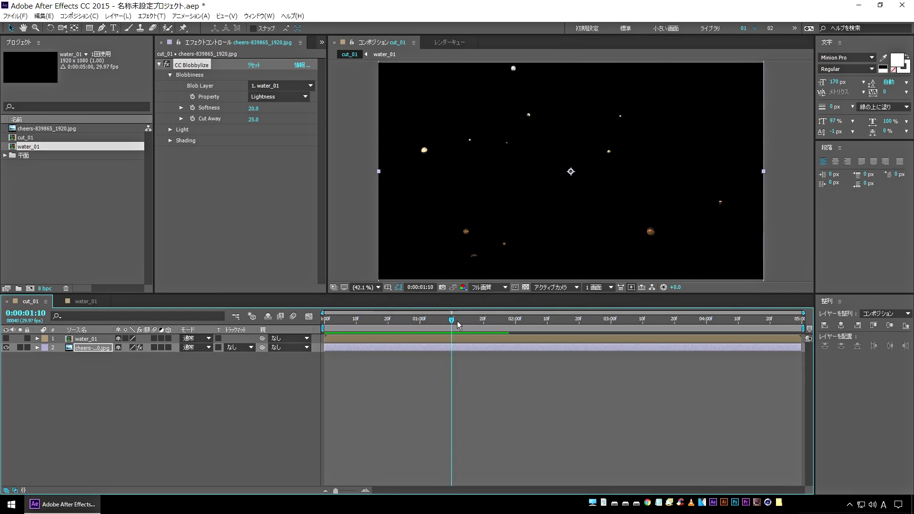
left_click_drag(381, 325, 375, 325)
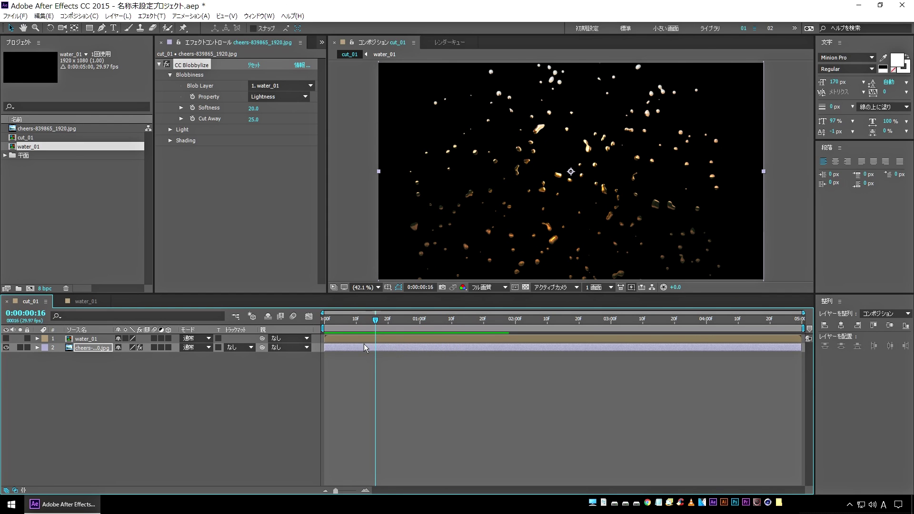
left_click_drag(46, 131, 85, 393)
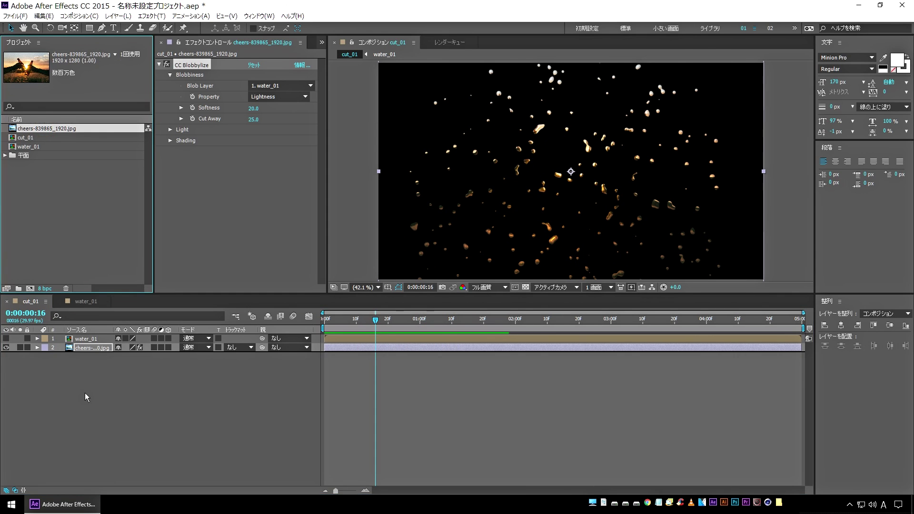
- Preview the droplets over the full photo, scrub to frame 10 and select water_01
key("space")
key("space")
key("Home")
key("space")
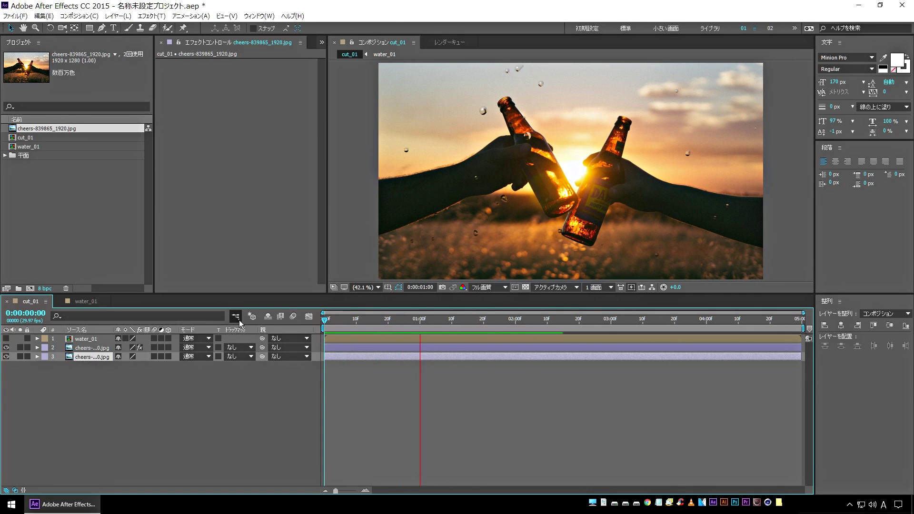
mouse_move(415, 325)
left_mouse_down()
mouse_move(360, 328)
mouse_move(373, 326)
left_mouse_up()
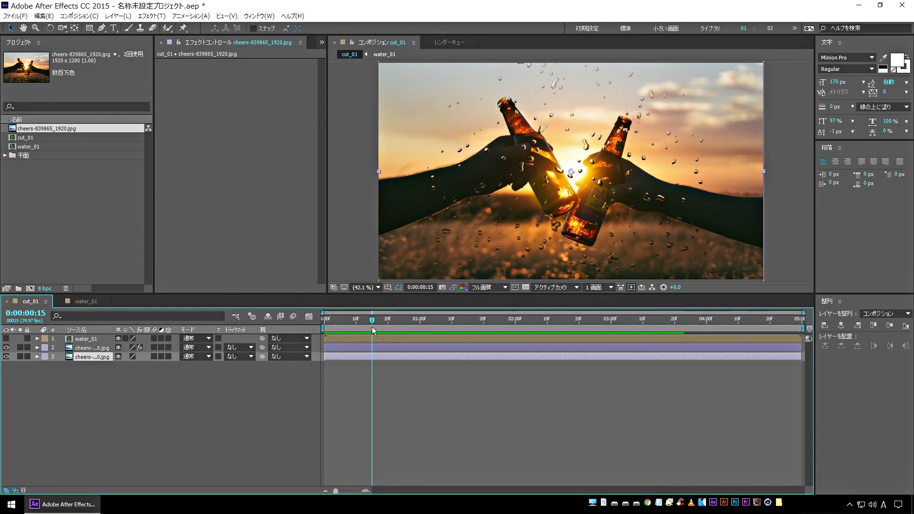
left_click(82, 339)
left_click(127, 18)
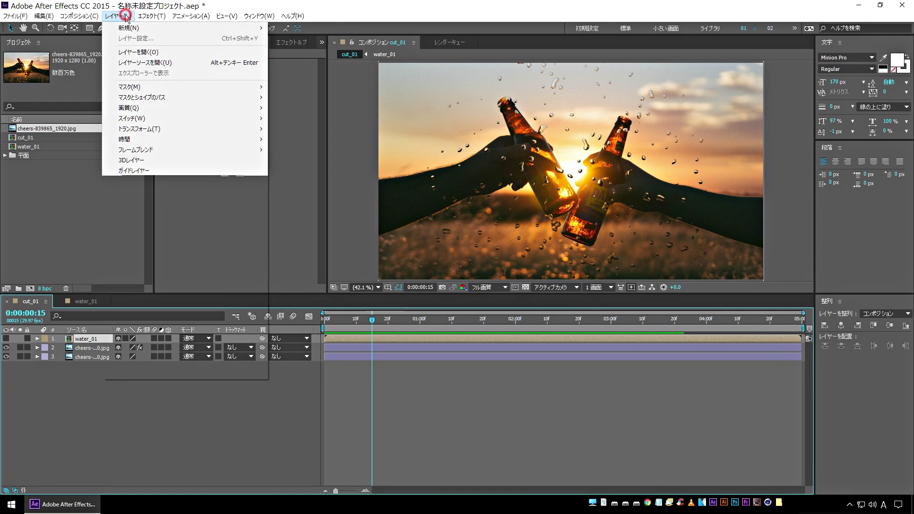
- Enable Time Remapping on the water_01 layer and preview the splash from the start
mouse_move(162, 139)
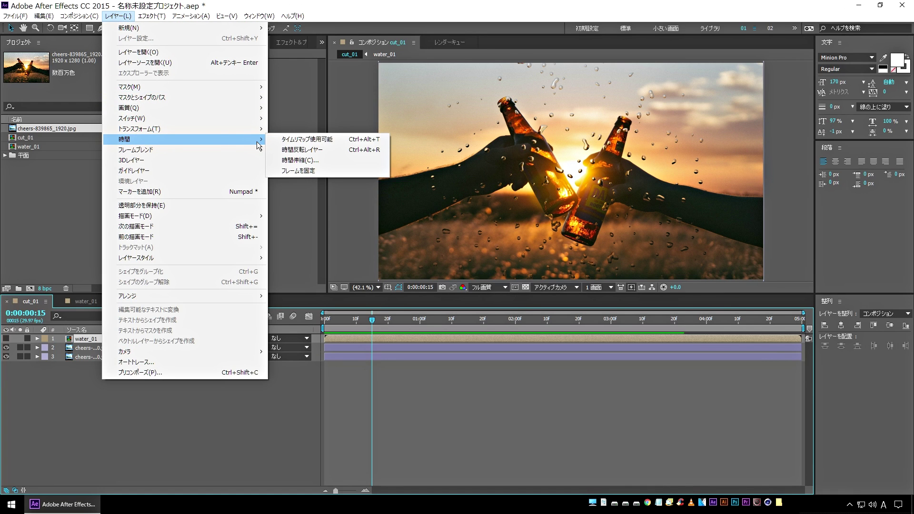
left_click(320, 141)
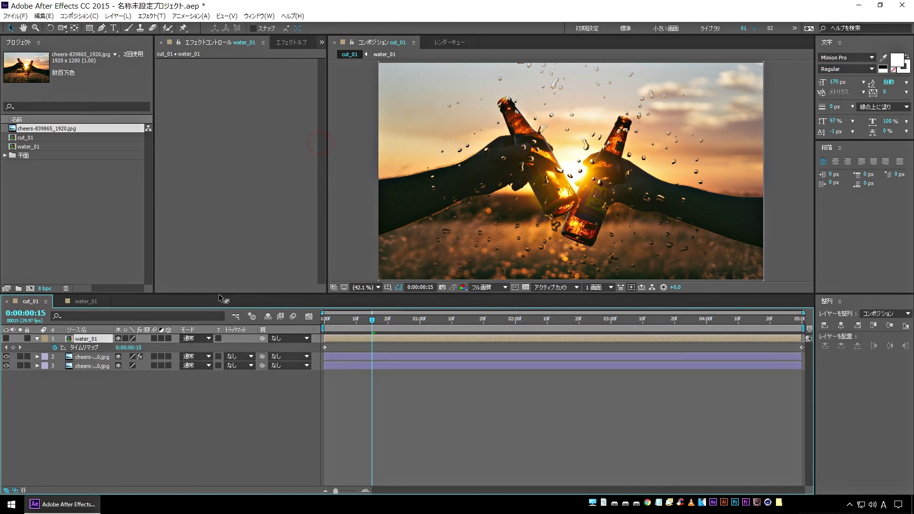
left_click_drag(337, 323, 306, 330)
key("space")
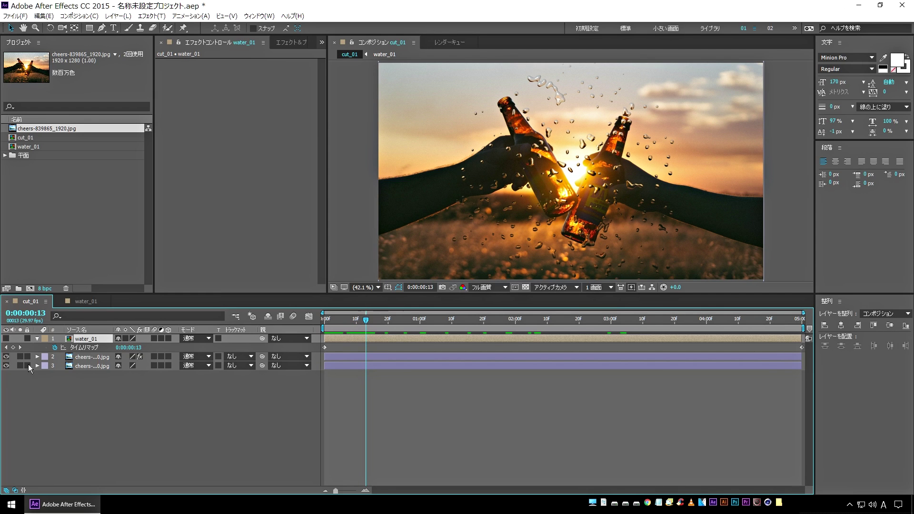
- Add a Time Remap keyframe and move it to about 0:00:00:13
left_click(13, 347)
key("space")
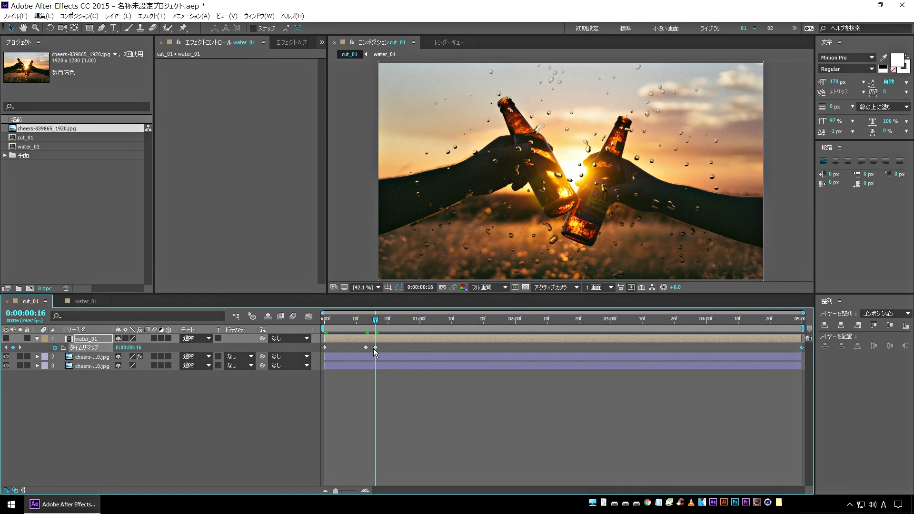
left_click_drag(376, 347, 794, 347)
key("Home")
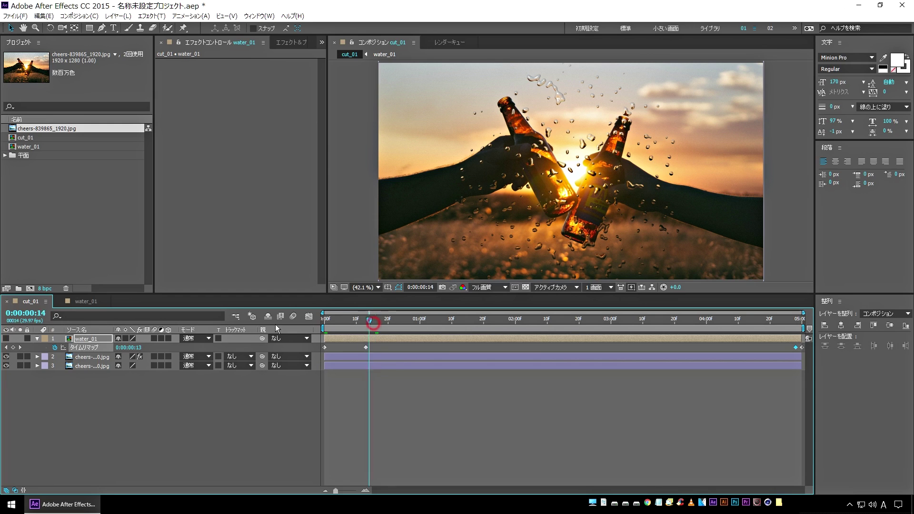
left_click(216, 434)
- Shift the Time Remap keyframe from frame 13 to about frame 8 and replay the splash
key("space")
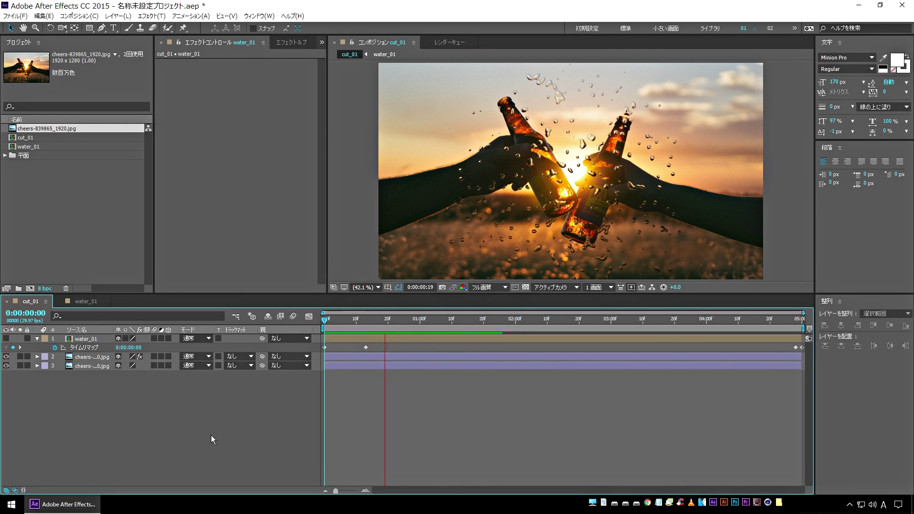
key("space")
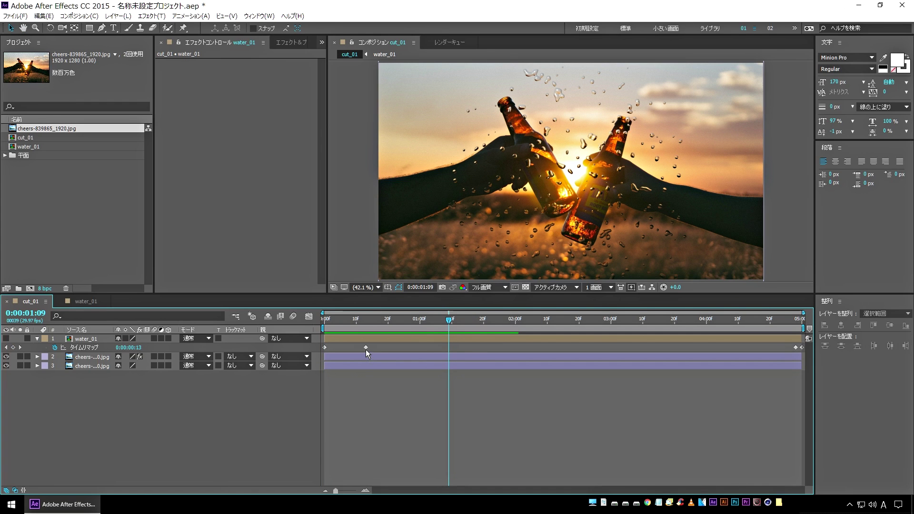
left_click(366, 347)
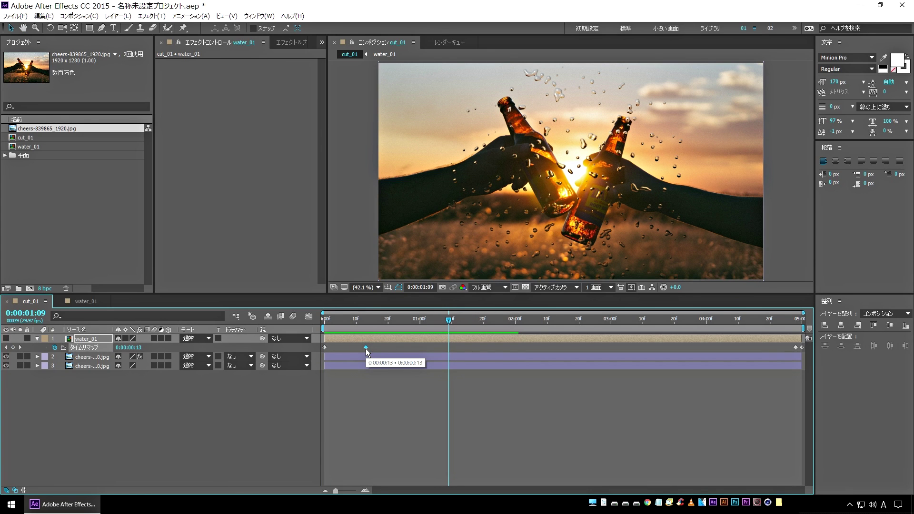
left_click_drag(365, 348, 349, 348)
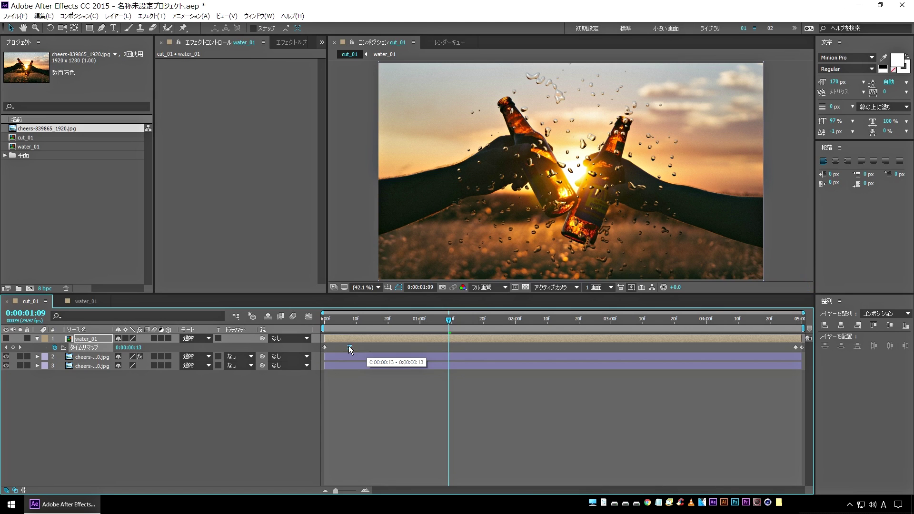
left_click(169, 412)
key("Home")
key("space")
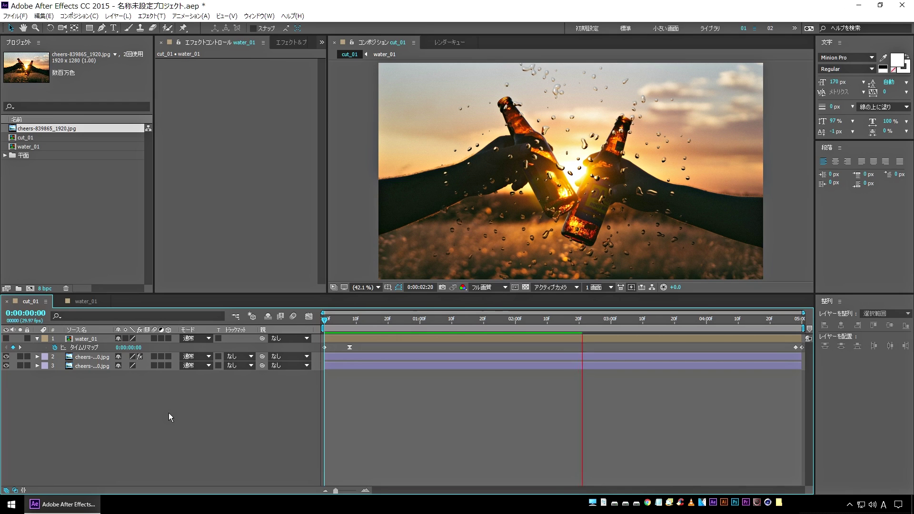
- Add a Time Remap keyframe at 0:00:02:14 and move it to the composition's end
left_click_drag(584, 321, 560, 321)
left_click(13, 347)
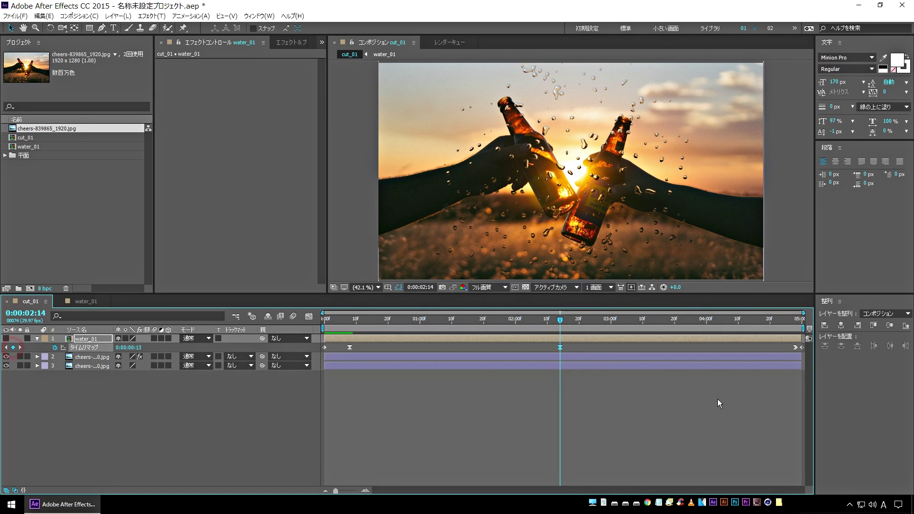
left_click_drag(528, 346, 804, 381)
key("End")
left_click_drag(559, 348, 799, 360)
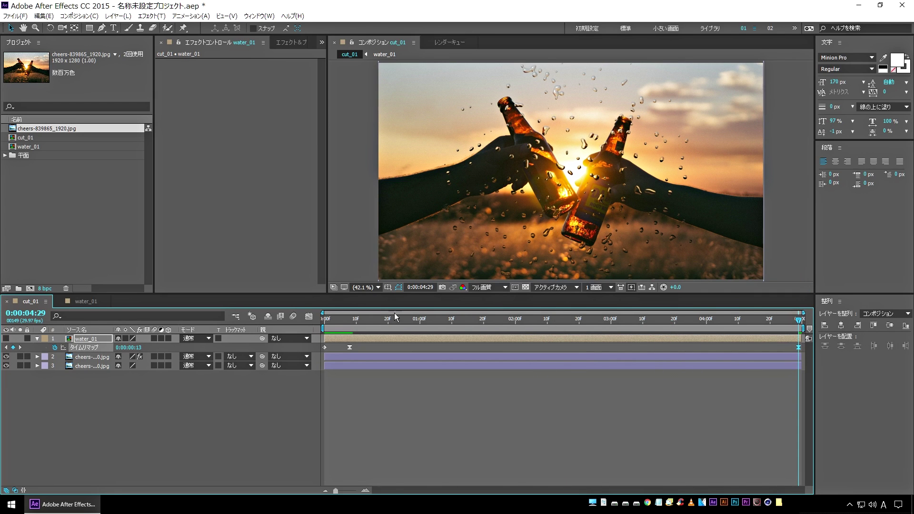
left_click(247, 406)
- Preview the held splash and set the current time to 0:00:02:00
key("space")
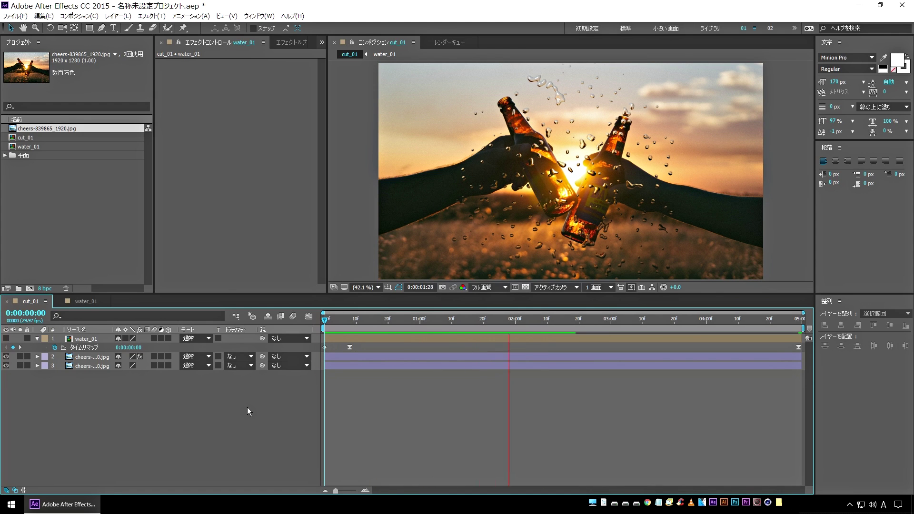
key("space")
left_click_drag(465, 319, 516, 327)
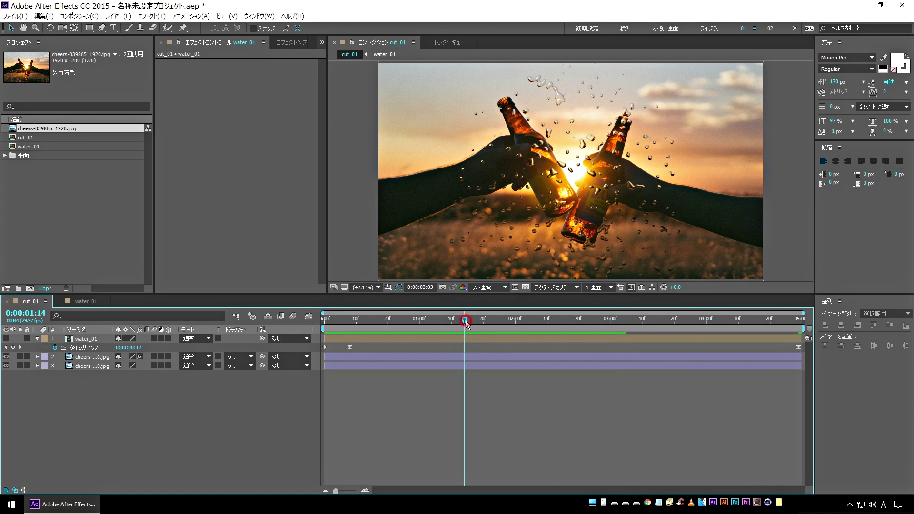
- On the cheers photo layer, scrub CC Blobbylize Softness to 13.2 and begin adjusting Cut Away
left_click(89, 357)
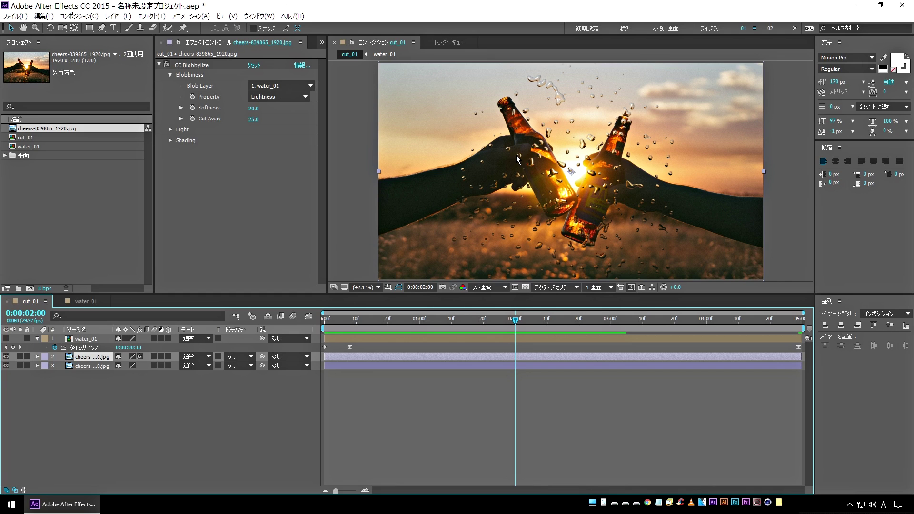
key("period")
key("period")
key("period")
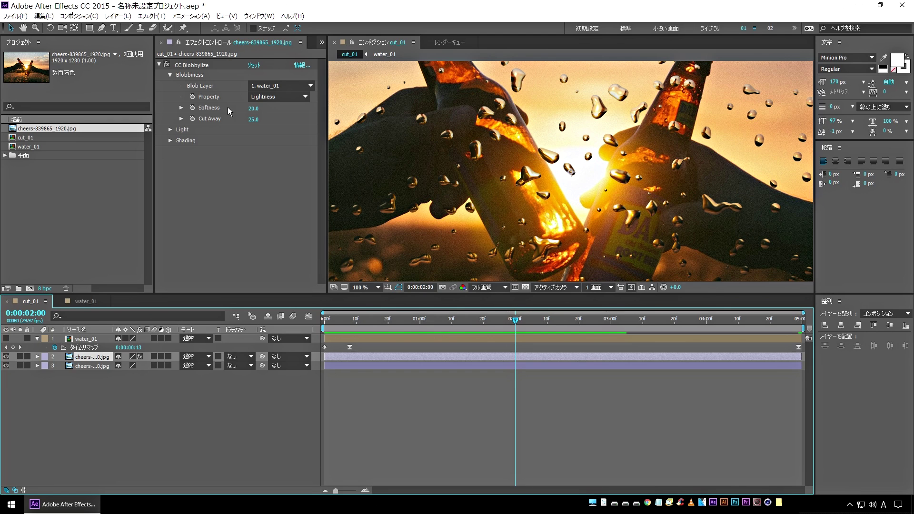
mouse_move(257, 111)
left_mouse_down()
mouse_move(235, 117)
mouse_move(254, 120)
left_mouse_up()
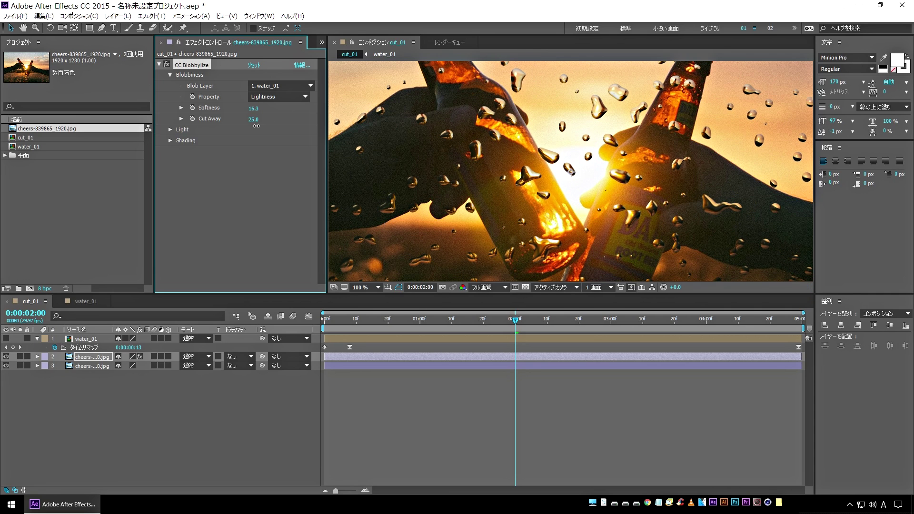
left_click_drag(268, 122, 255, 126)
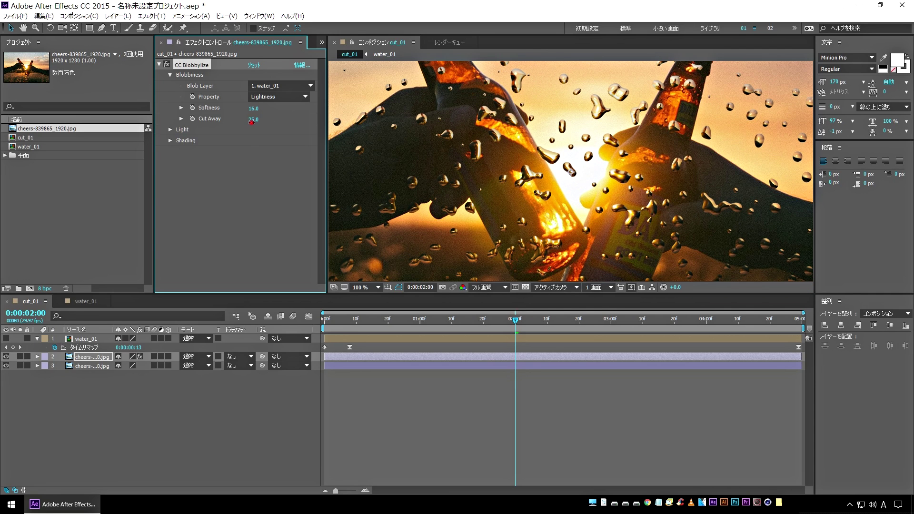
left_click_drag(254, 121, 237, 125)
left_click_drag(237, 125, 237, 129)
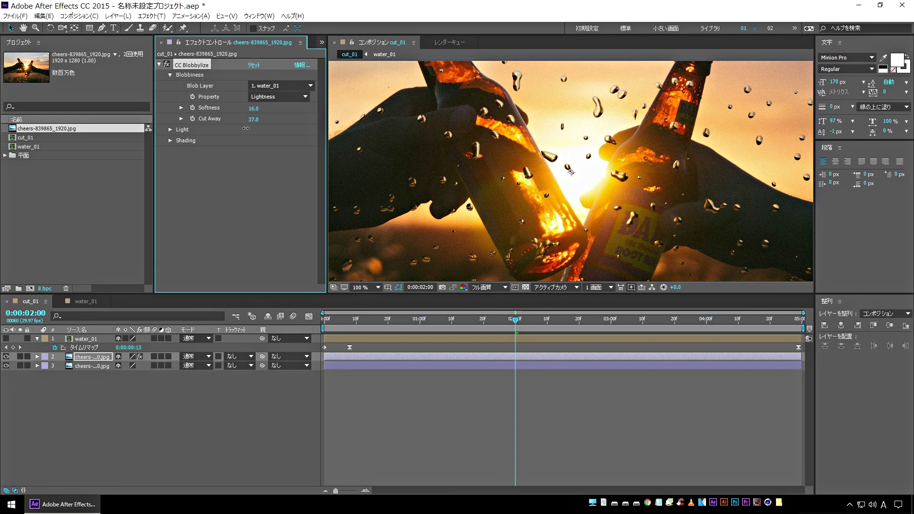
- Fit the frame in the viewer, raise Cut Away to 32.0 and preview the droplets
left_click(364, 287)
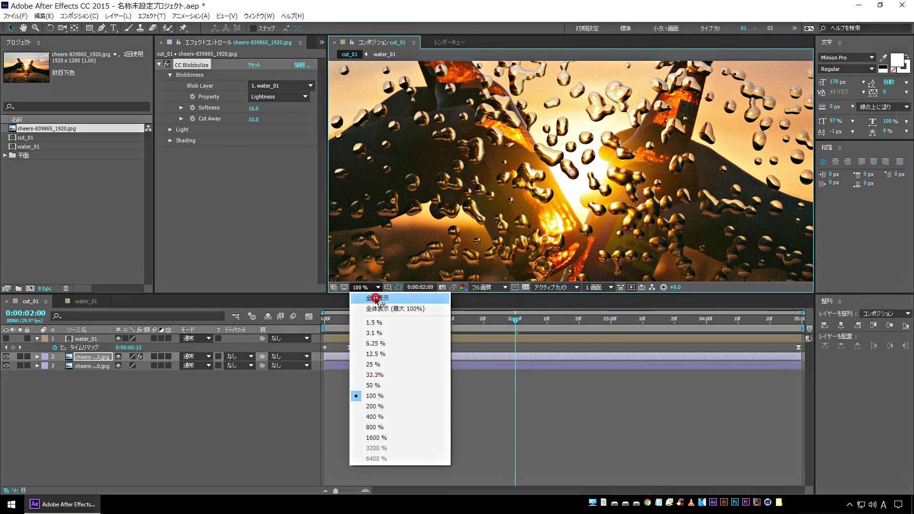
left_click(376, 304)
left_click_drag(255, 120, 266, 122)
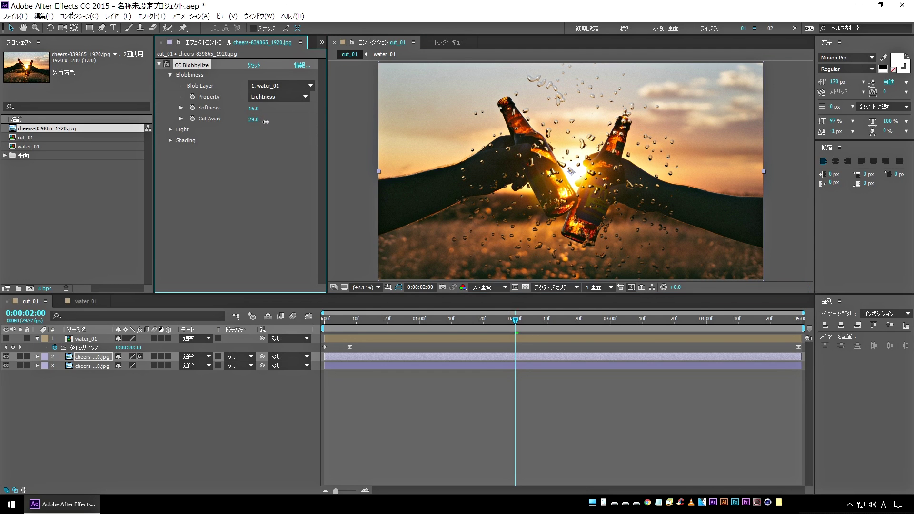
left_click_drag(267, 122, 268, 123)
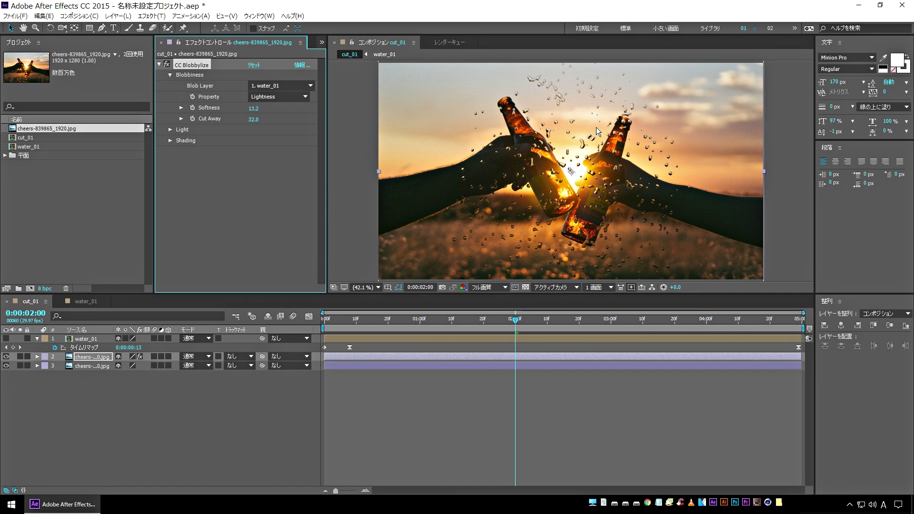
scroll(592, 176, "up", 1)
left_click(400, 325)
key("space")
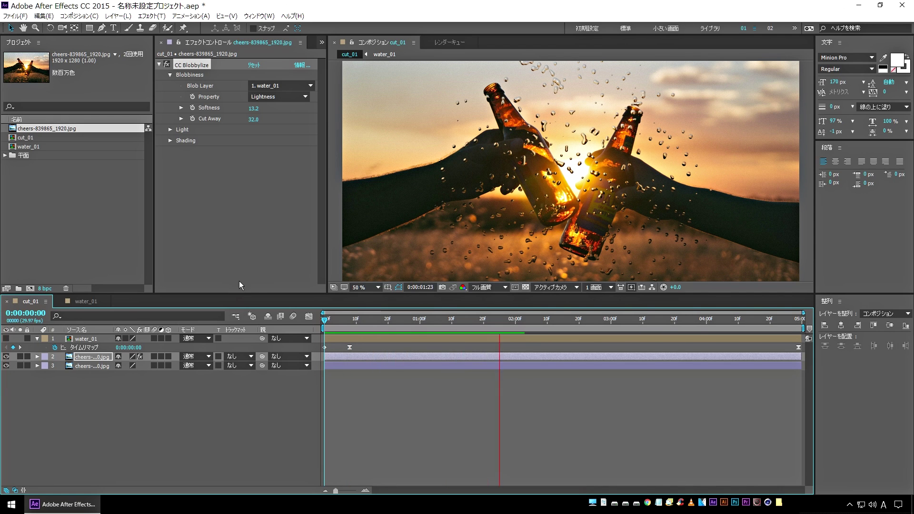
- Expand Shading and set Ambient 82.0, Diffuse 16.0, Roughness 0.032, then return to the start
left_click(169, 141)
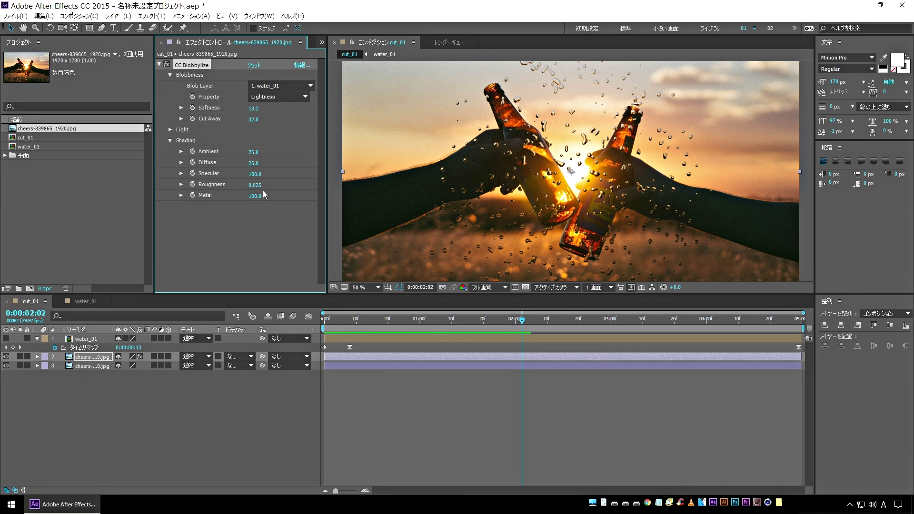
left_click_drag(252, 152, 255, 153)
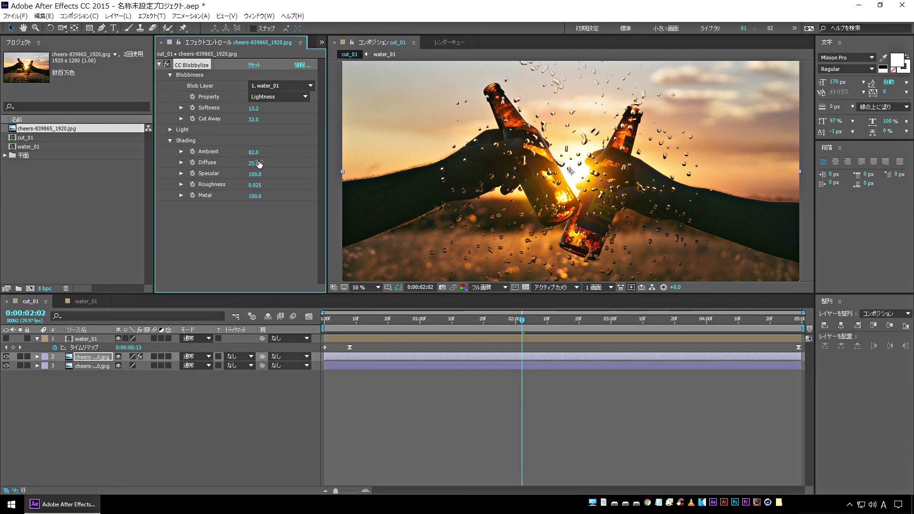
left_click_drag(252, 163, 243, 164)
left_click_drag(376, 319, 246, 327)
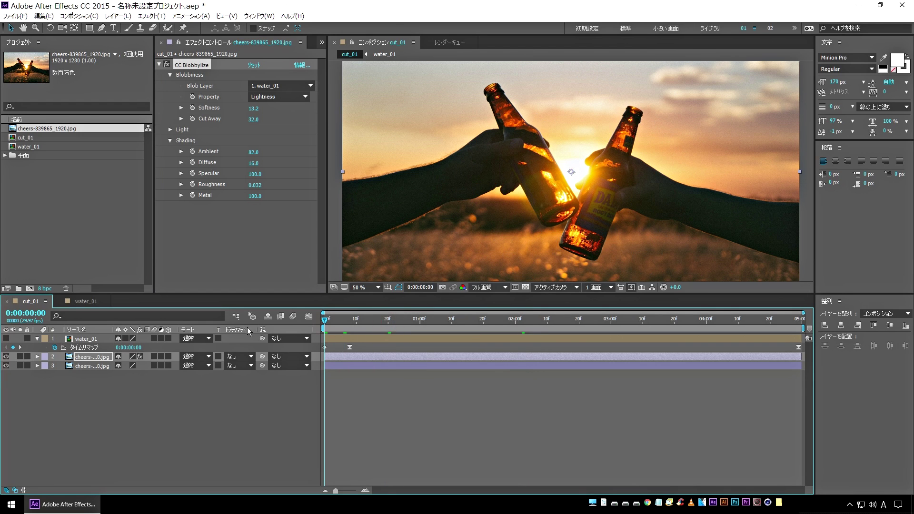
key("space")
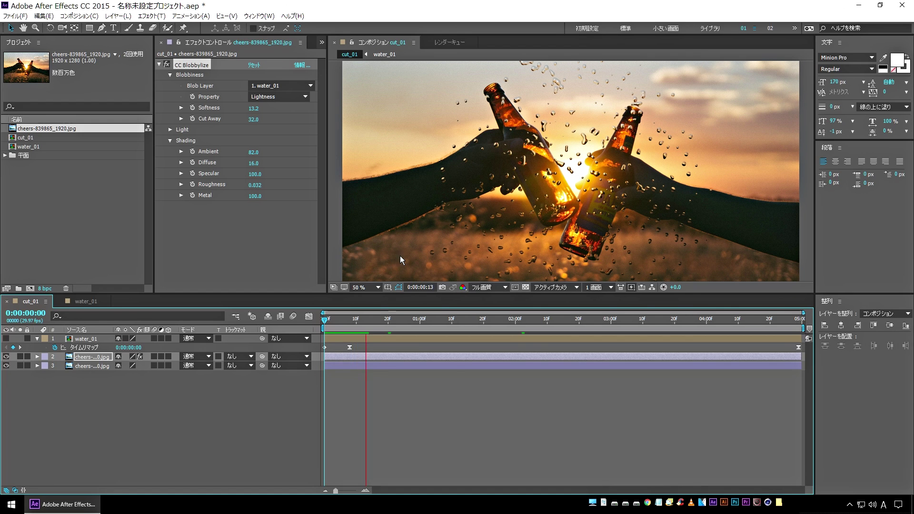
left_click(367, 285)
left_click(380, 308)
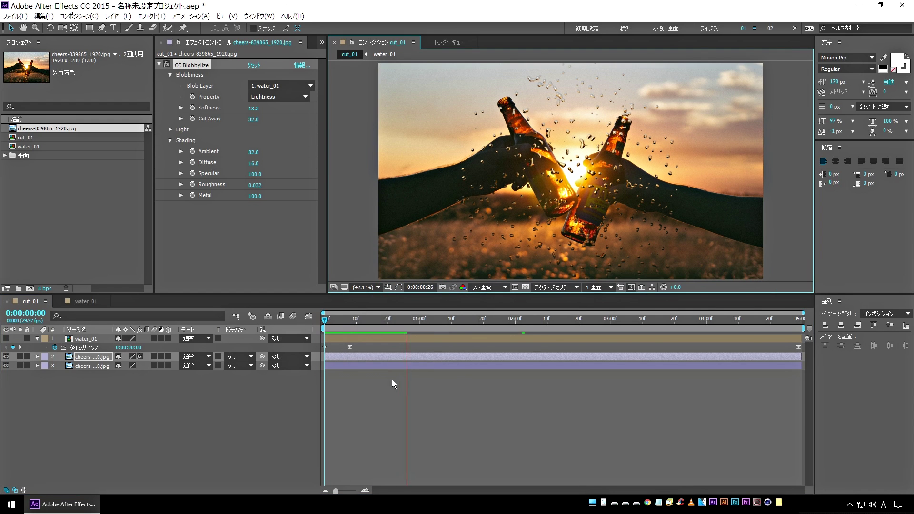